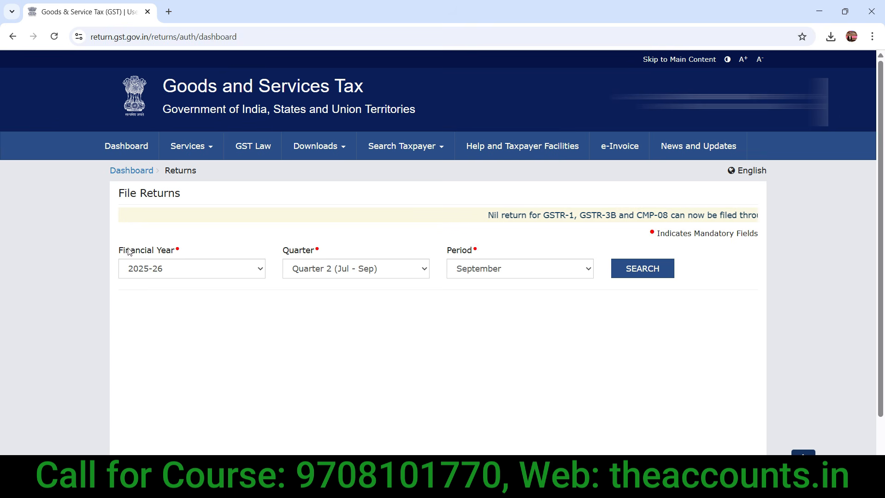
Step: Search GST returns for financial year 2025-26, Quarter 2 (Jul - Sep), period September
{"action": "left_click", "coordinate": [170, 275]}
{"action": "left_click", "coordinate": [170, 274]}
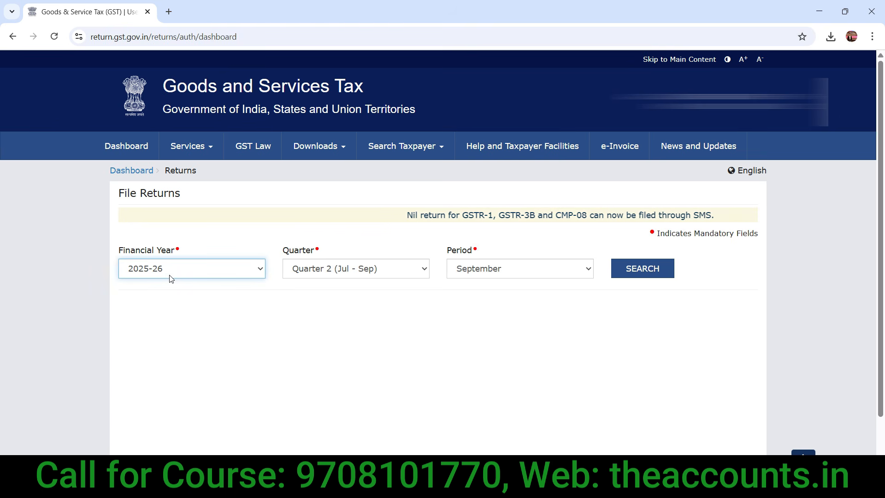
{"action": "left_click", "coordinate": [325, 269]}
{"action": "left_click", "coordinate": [327, 271]}
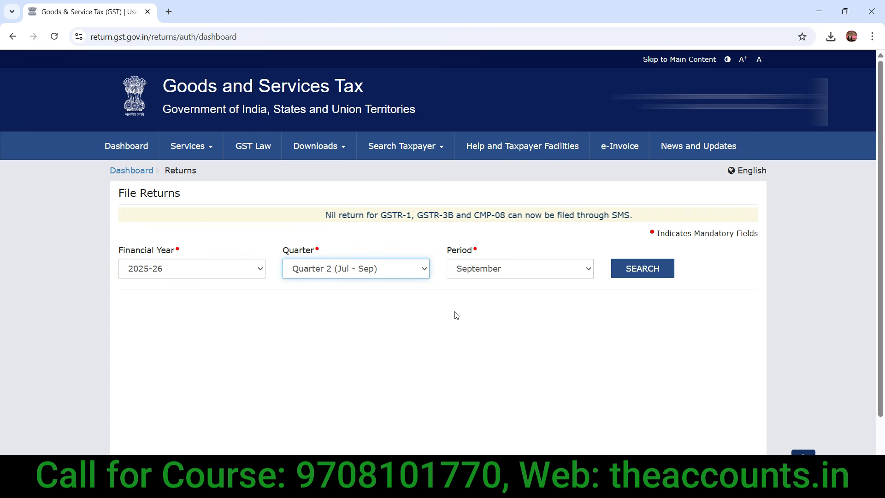
{"action": "left_click", "coordinate": [492, 276]}
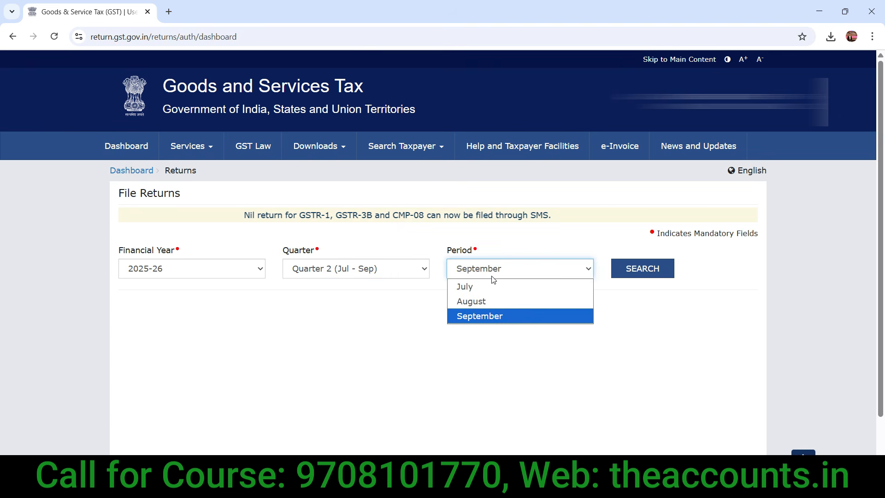
{"action": "left_click", "coordinate": [507, 364]}
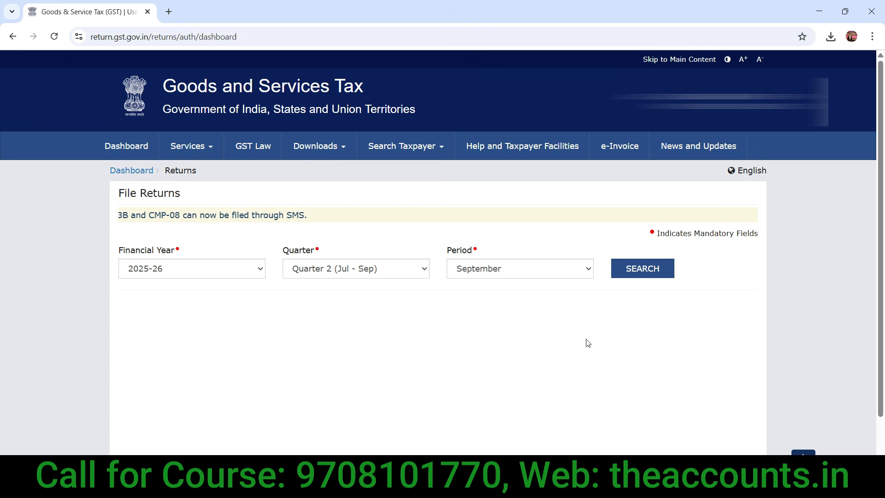
{"action": "left_click", "coordinate": [650, 270]}
Step: Go to the download page from the Auto-drafted ITC Statement (GSTR-2B) tile
{"action": "left_click_drag", "start_coordinate": [880, 189], "coordinate": [884, 347]}
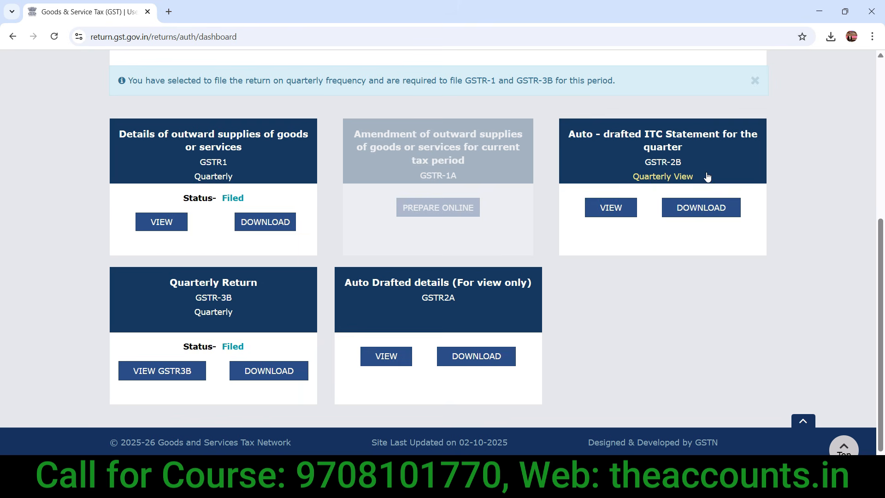
{"action": "left_click", "coordinate": [708, 208]}
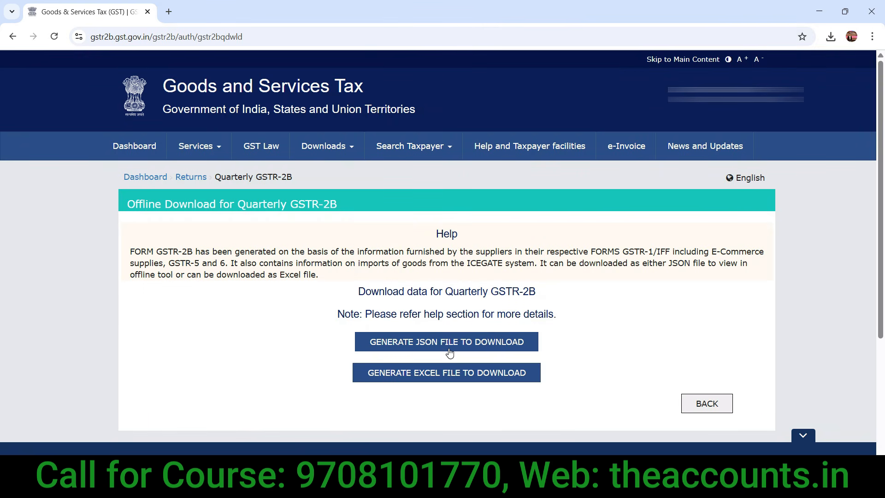
Step: Generate the GSTR-2B Excel file and switch to the downloaded workbook in Excel
{"action": "left_click", "coordinate": [442, 394]}
{"action": "key", "text": "alt+Tab"}
{"action": "left_click", "coordinate": [274, 318]}
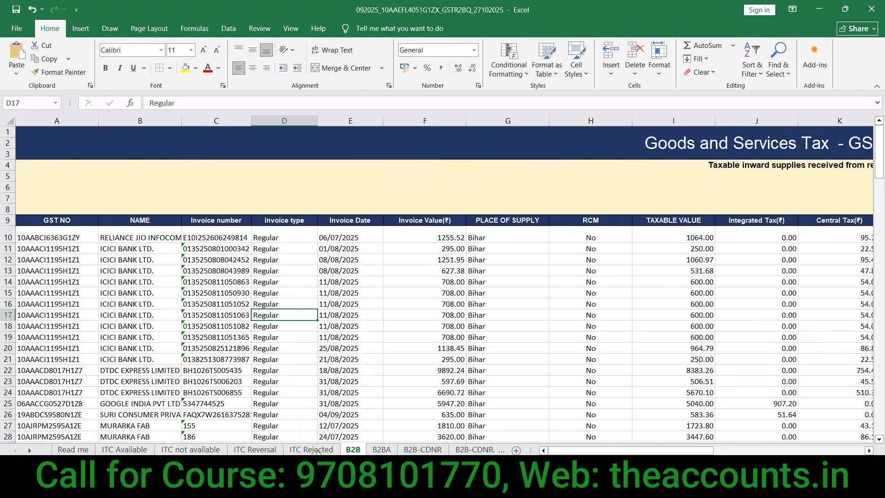
Step: Look over the B2BA and B2B-CDNR sheets, then return to the B2B sheet
{"action": "left_click", "coordinate": [382, 450]}
{"action": "left_click", "coordinate": [409, 451]}
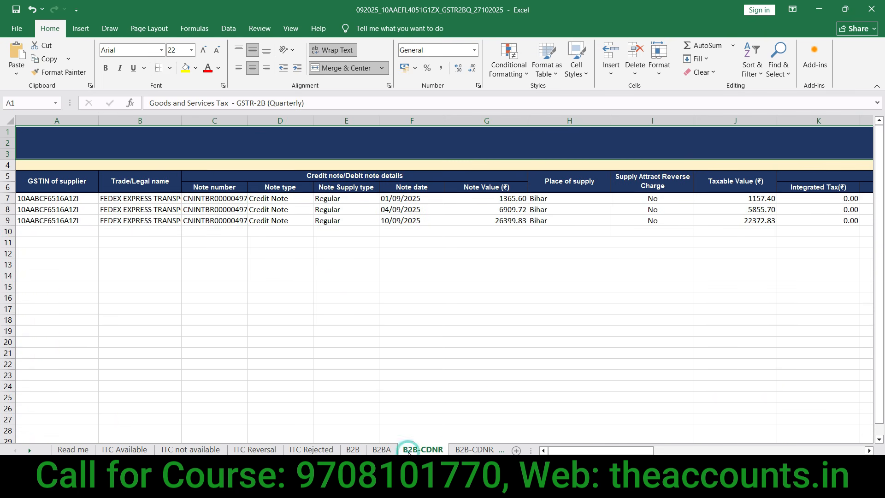
{"action": "left_click", "coordinate": [353, 450]}
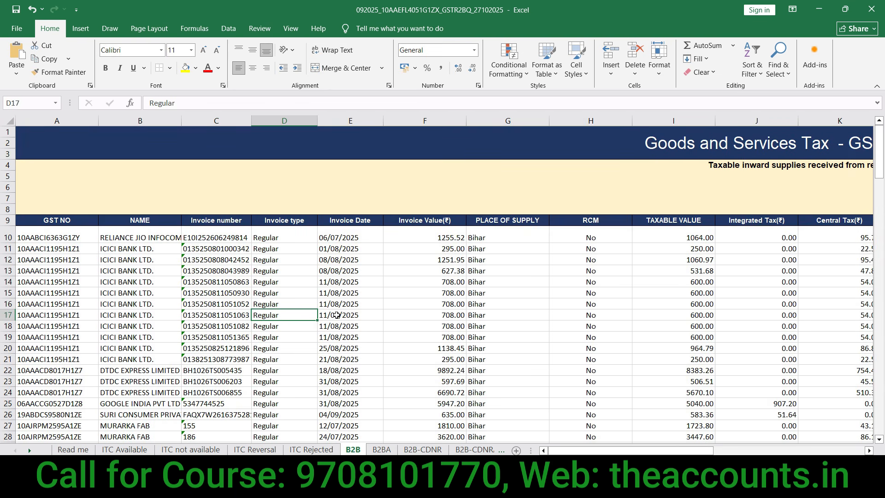
Step: Inspect B2B supplier names, invoice dates and the RCM column, then launch TallyPrime
{"action": "left_click", "coordinate": [348, 240]}
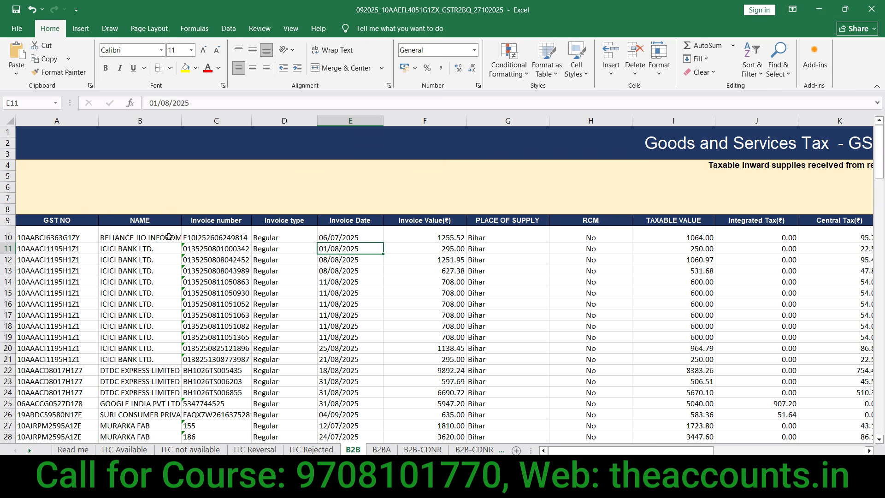
{"action": "left_click", "coordinate": [148, 236]}
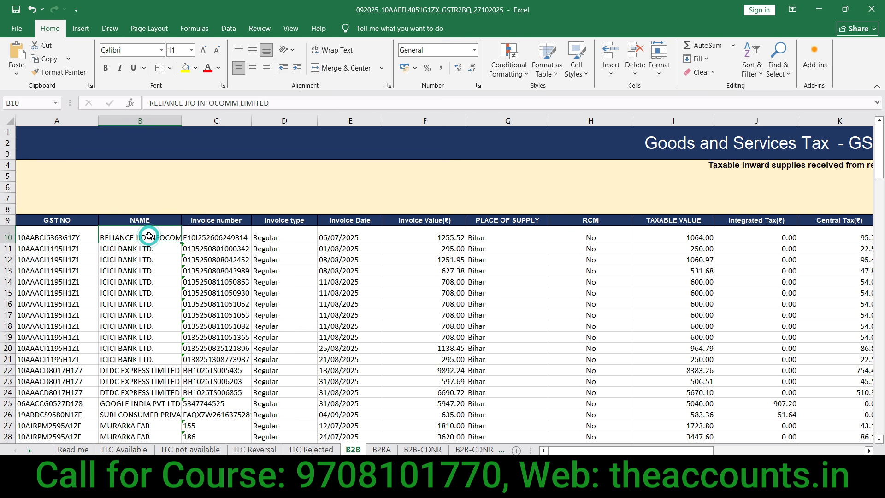
{"action": "left_click", "coordinate": [344, 245]}
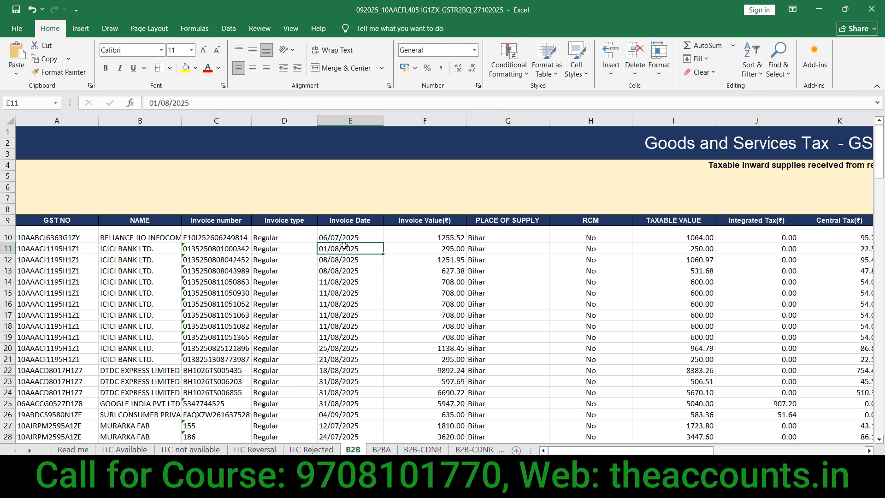
{"action": "left_click", "coordinate": [349, 293]}
{"action": "left_click", "coordinate": [349, 236]}
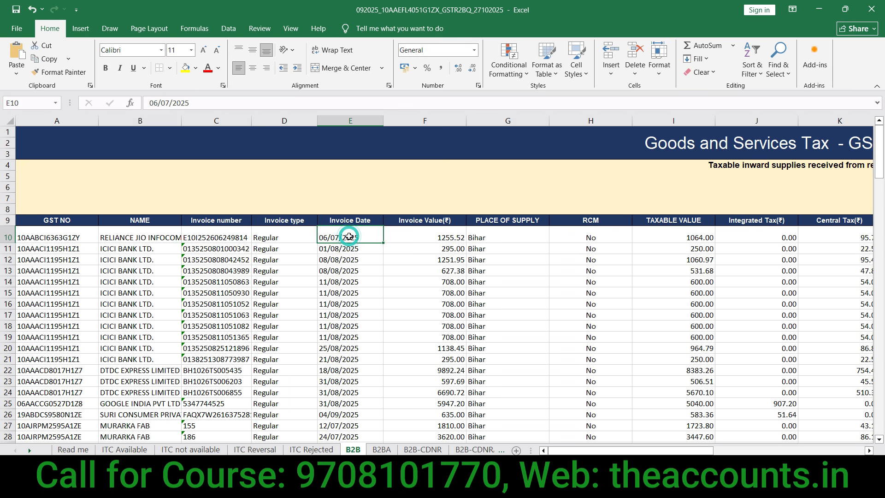
{"action": "left_click", "coordinate": [590, 221]}
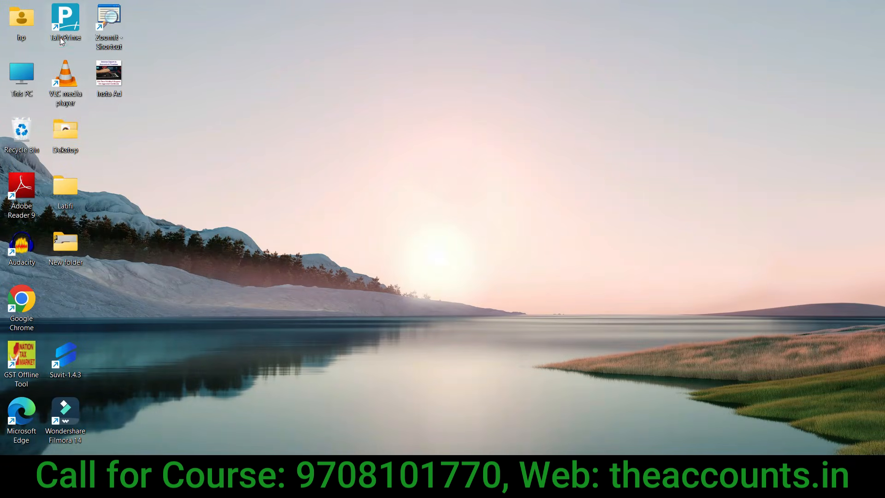
{"action": "double_click", "coordinate": [62, 41]}
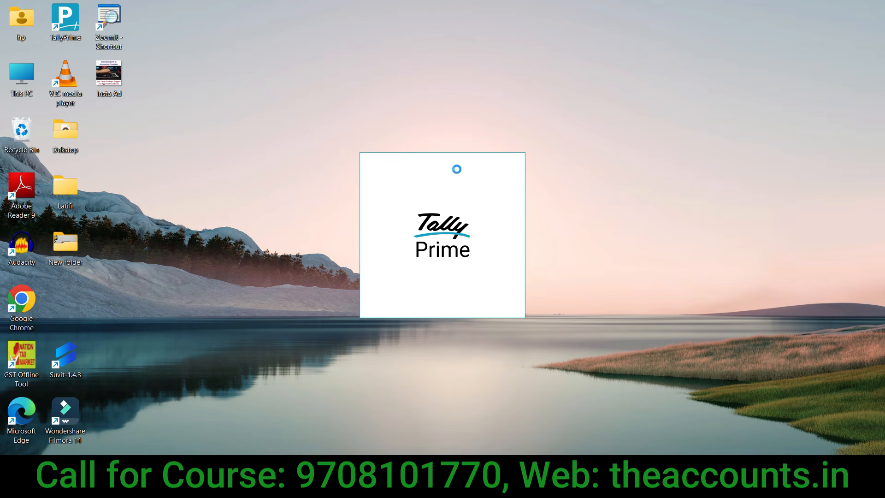
Step: Switch from TallyPrime back to the GSTR-2B workbook's B2B invoice sheet
{"action": "key", "text": "alt+Tab"}
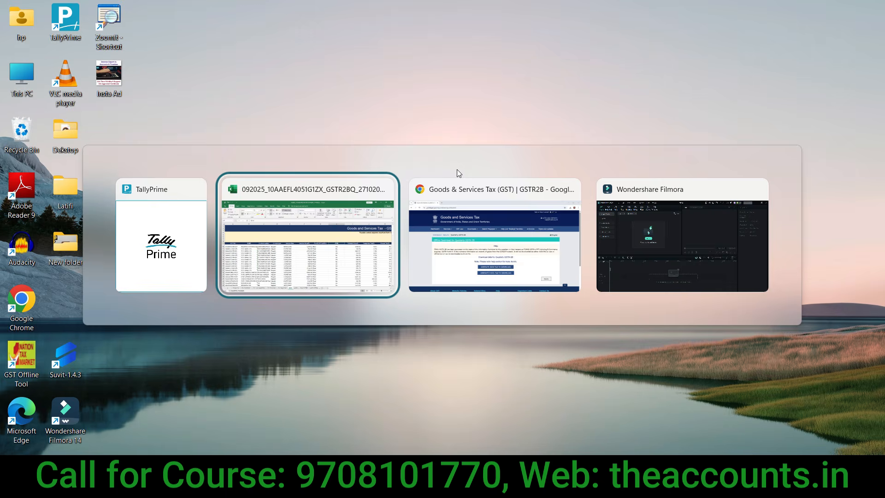
{"action": "left_click", "coordinate": [408, 289]}
{"action": "left_click", "coordinate": [328, 280]}
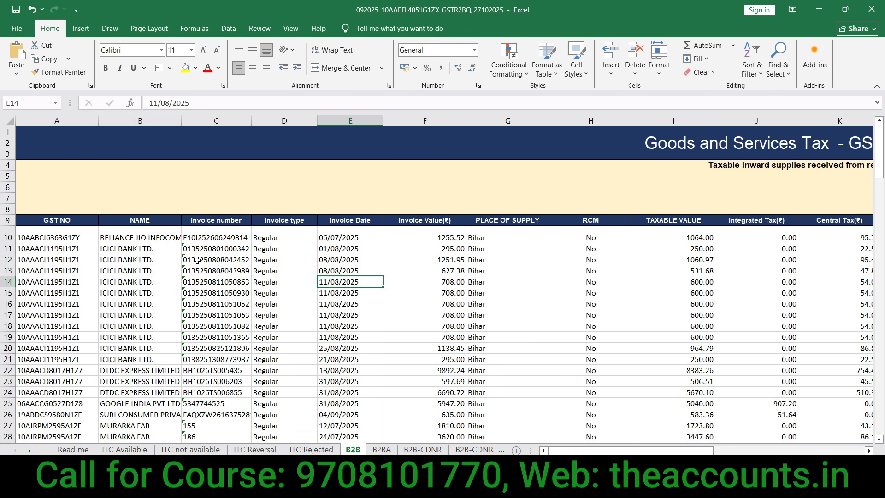
{"action": "left_click", "coordinate": [78, 220]}
{"action": "left_click", "coordinate": [126, 222]}
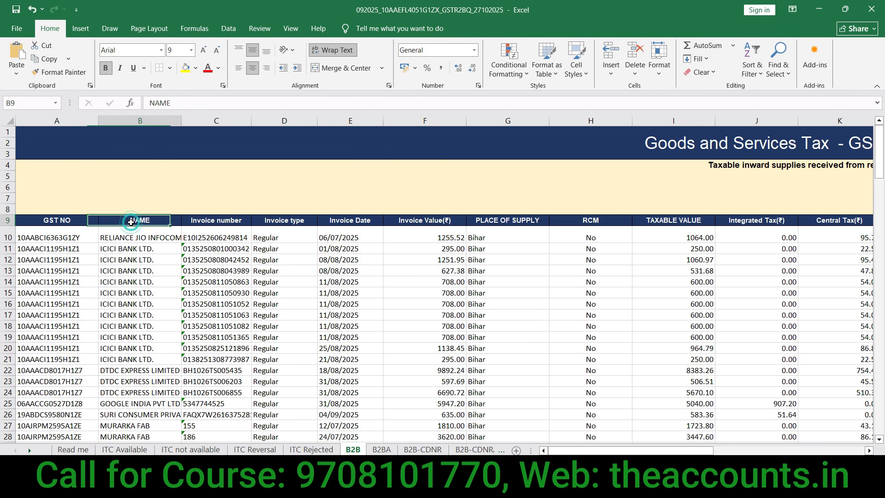
{"action": "left_click", "coordinate": [204, 224]}
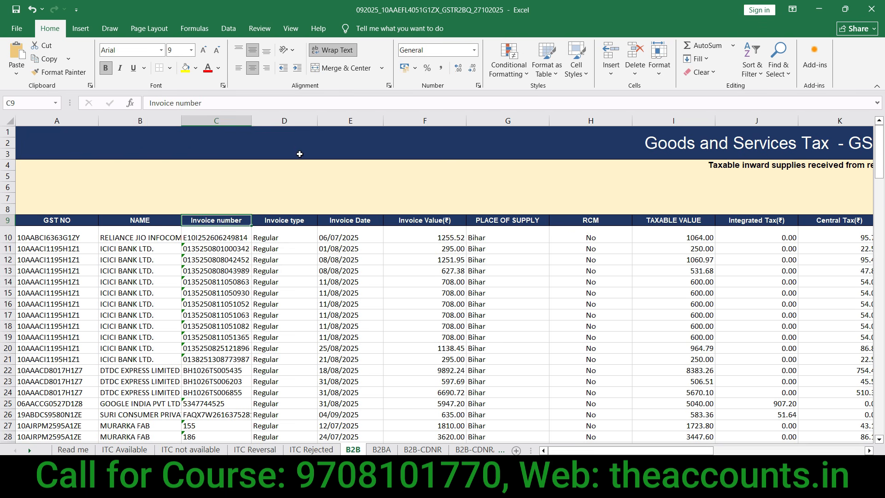
{"action": "left_click", "coordinate": [291, 122]}
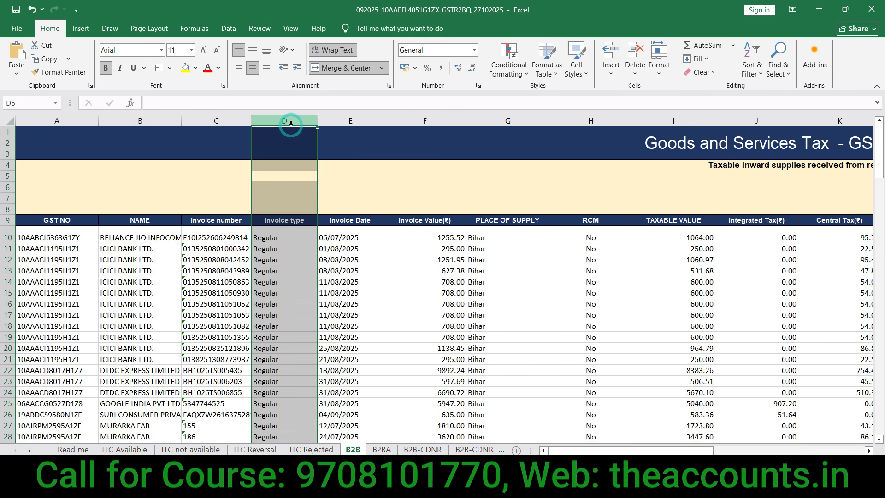
{"action": "left_click", "coordinate": [343, 122]}
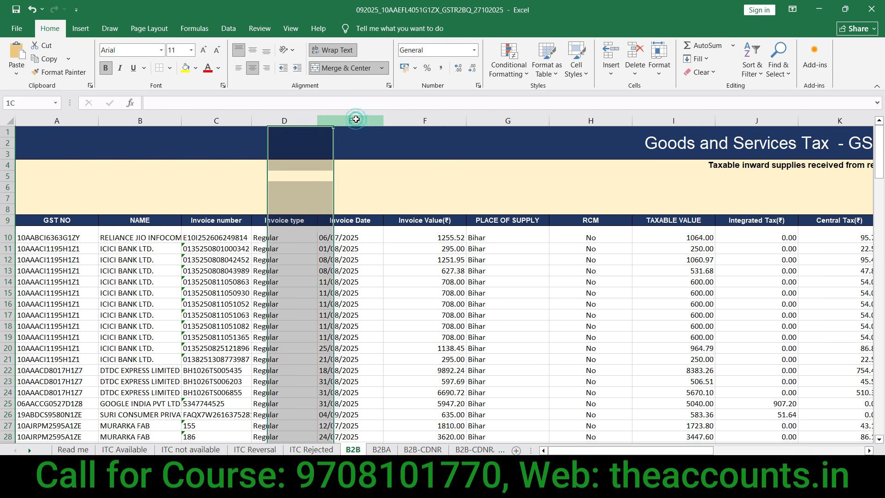
{"action": "left_click", "coordinate": [417, 122]}
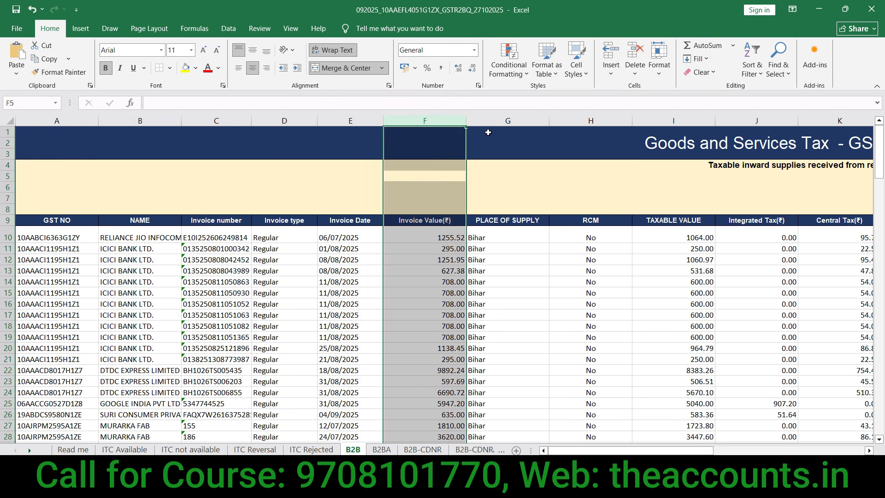
{"action": "left_click", "coordinate": [501, 123]}
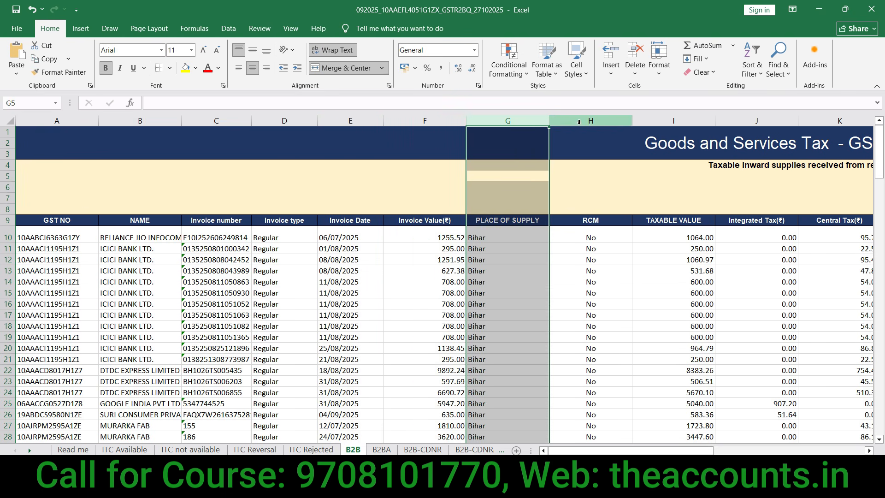
{"action": "left_click", "coordinate": [591, 122]}
{"action": "left_click", "coordinate": [673, 119]}
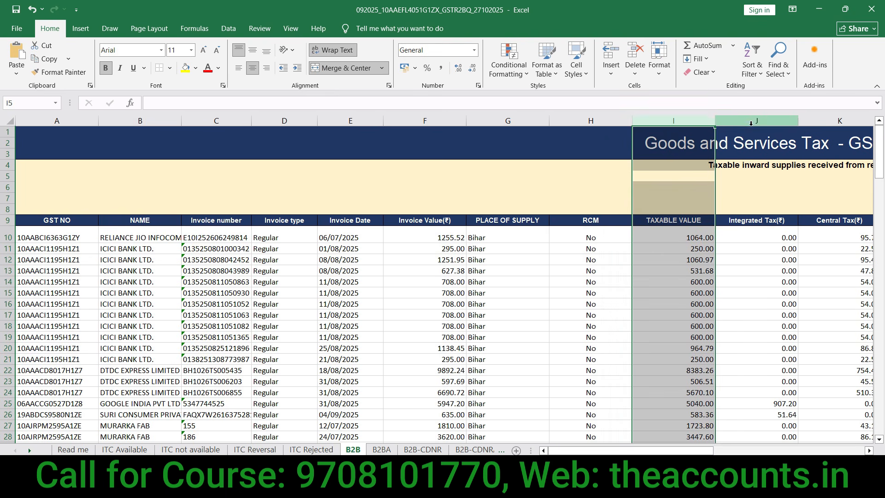
{"action": "left_click", "coordinate": [753, 122]}
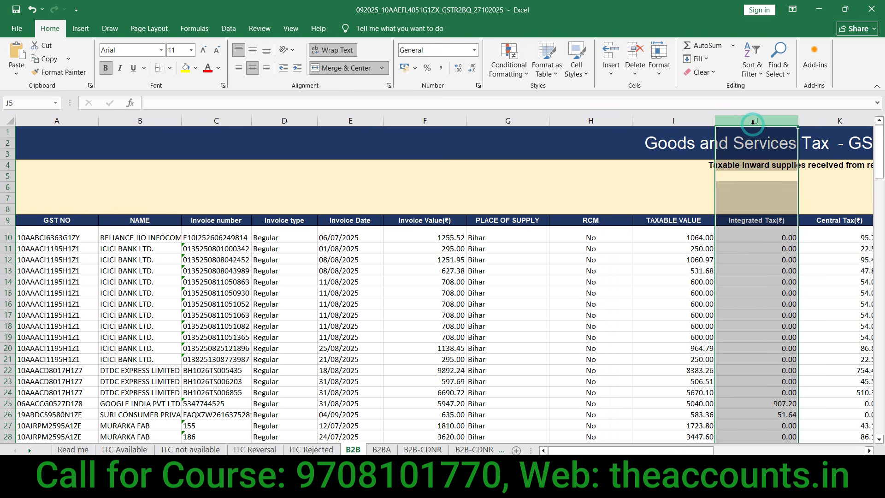
{"action": "left_click", "coordinate": [333, 247]}
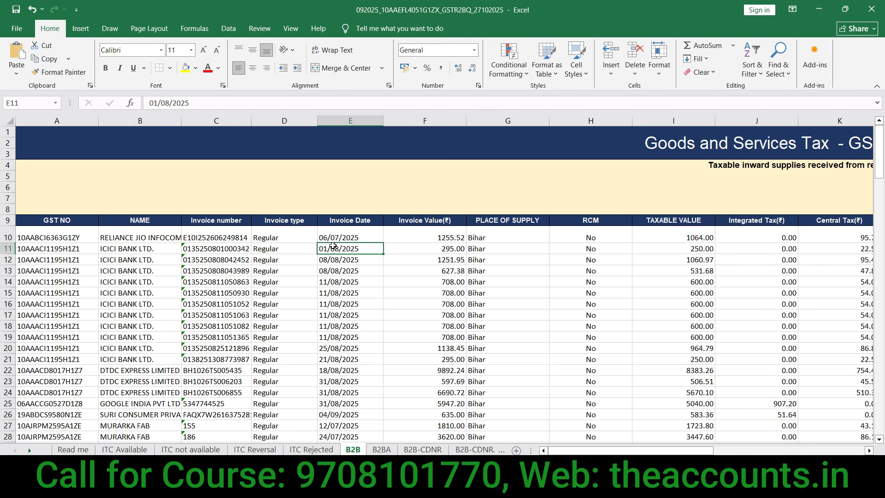
{"action": "left_click", "coordinate": [282, 233]}
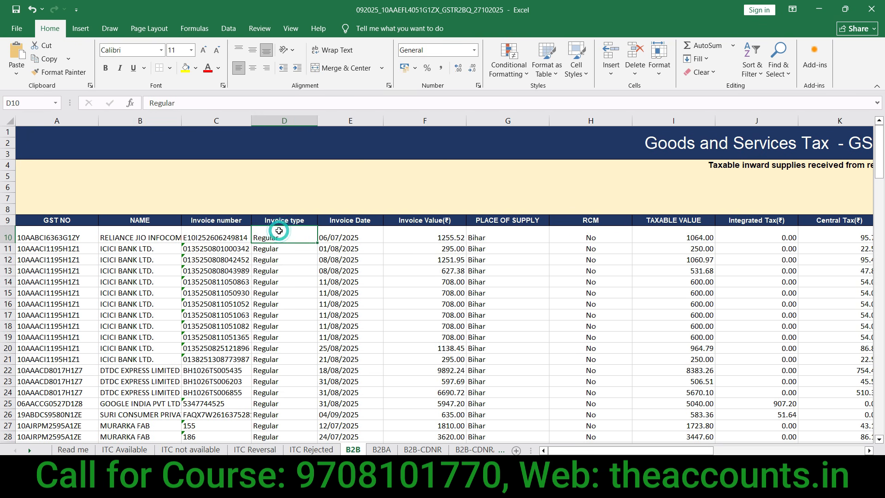
{"action": "left_click", "coordinate": [482, 283]}
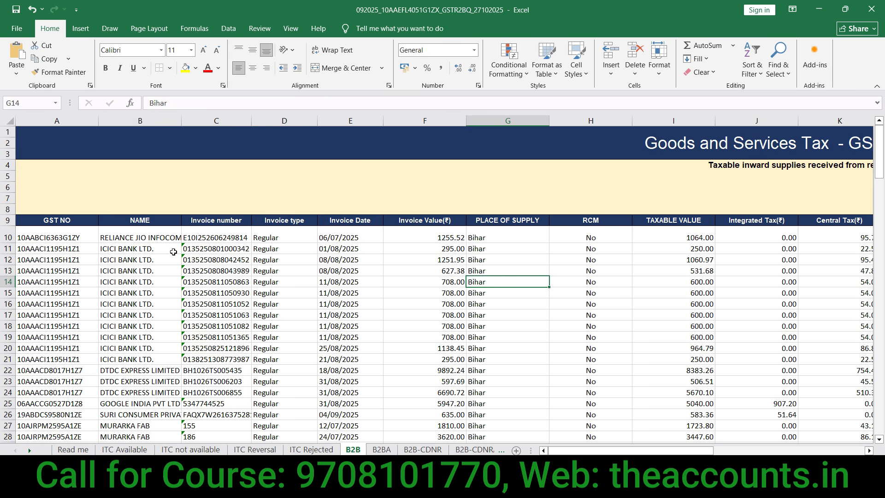
{"action": "left_click", "coordinate": [58, 221]}
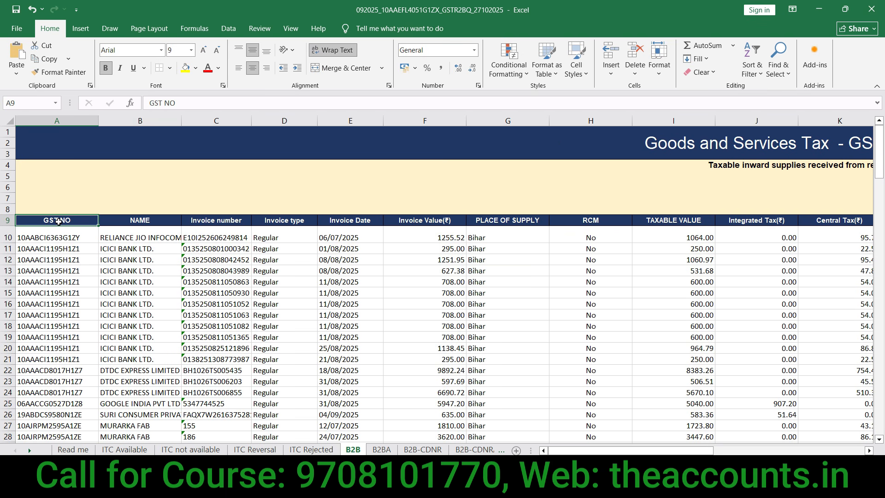
Step: Select the B2B range A9:U92 and start Create Table with Ctrl+T
{"action": "key", "text": "ctrl+shift+Right"}
{"action": "key", "text": "shift+Right"}
{"action": "key", "text": "shift+Right"}
{"action": "key", "text": "shift+Right"}
{"action": "key", "text": "shift+Right"}
{"action": "key", "text": "shift+Right"}
{"action": "key", "text": "shift+Right"}
{"action": "key", "text": "shift+Right"}
{"action": "key", "text": "shift+Right"}
{"action": "key", "text": "shift+Right"}
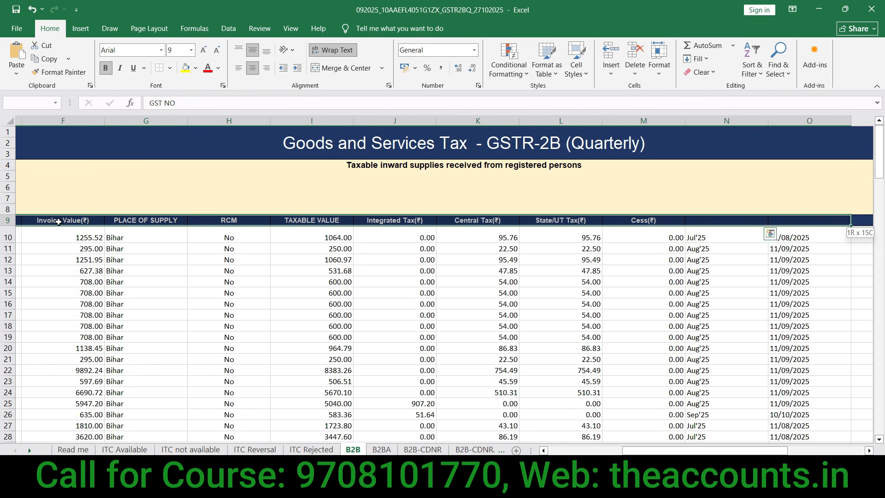
{"action": "key", "text": "shift+Left"}
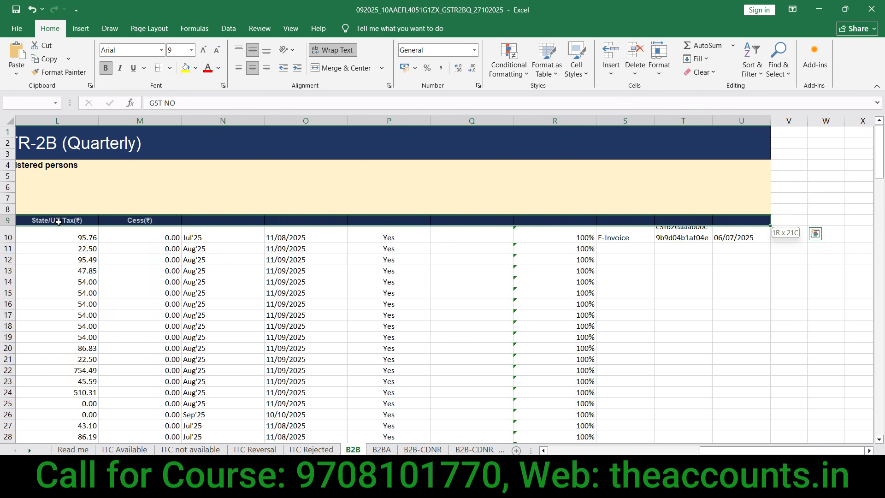
{"action": "key", "text": "ctrl+shift+Down"}
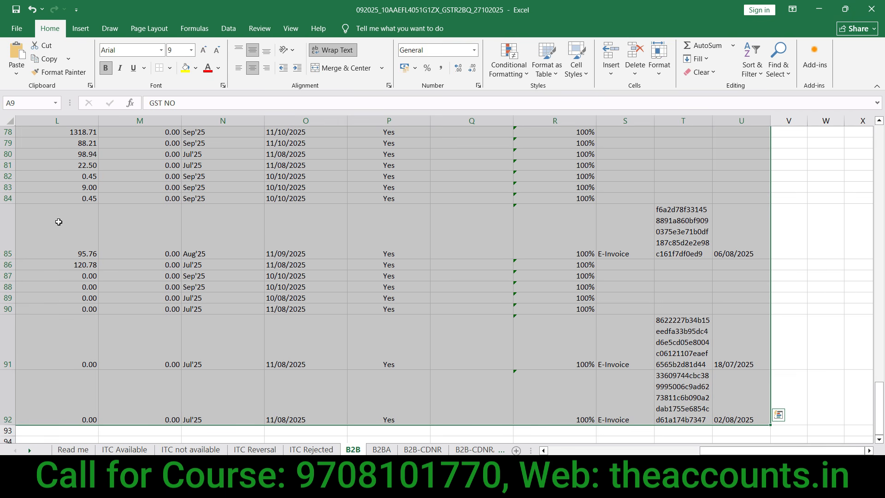
{"action": "key", "text": "ctrl+t"}
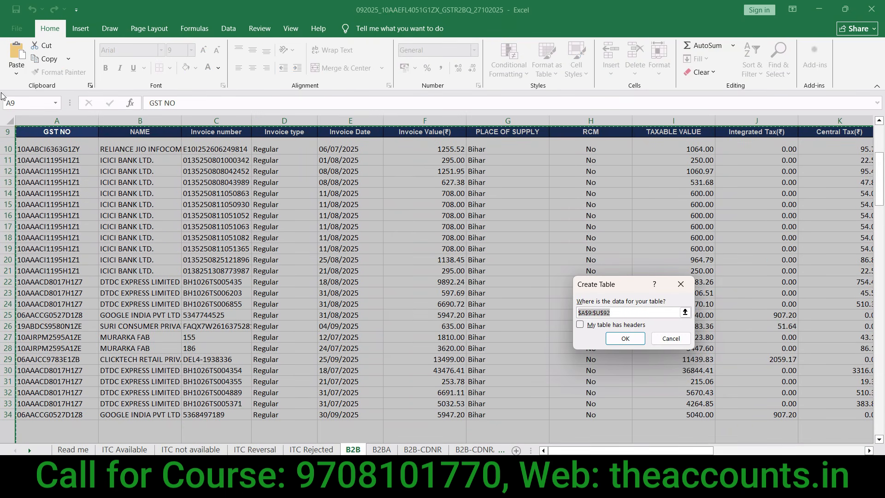
{"action": "key", "text": "ctrl+1"}
Step: Create Table1 from A9:U92 with 'My table has headers' ticked
{"action": "left_click", "coordinate": [621, 300]}
{"action": "mouse_move", "coordinate": [625, 243]}
{"action": "left_mouse_down"}
{"action": "mouse_move", "coordinate": [686, 241]}
{"action": "mouse_move", "coordinate": [647, 228]}
{"action": "left_mouse_up"}
{"action": "key", "text": "Escape"}
{"action": "left_click", "coordinate": [581, 326]}
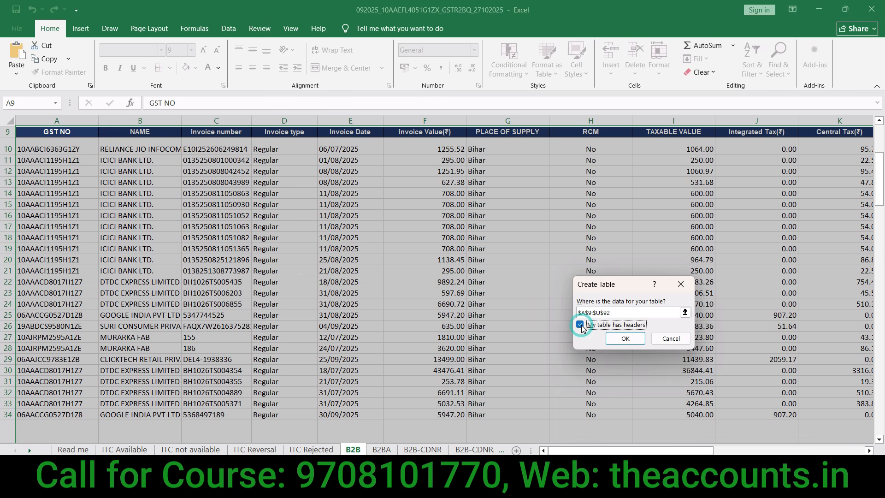
{"action": "left_click", "coordinate": [624, 337]}
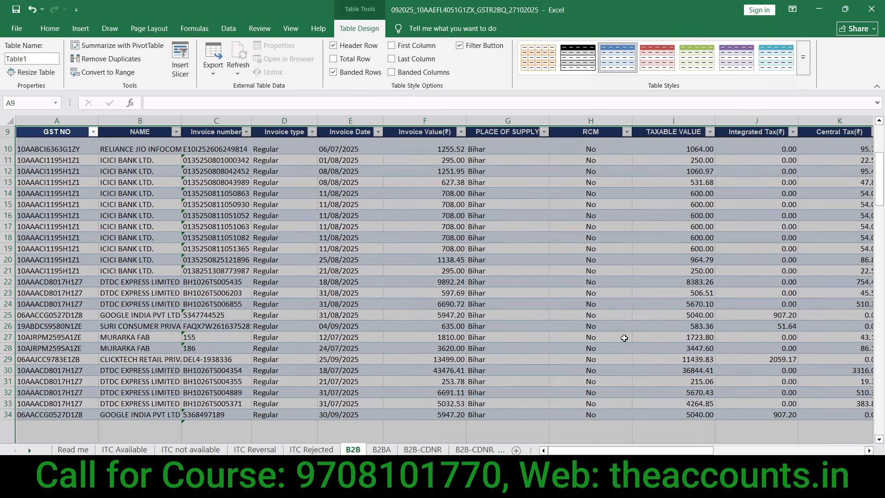
Step: Place the active cell inside Table1 and switch to the Insert ribbon
{"action": "left_click", "coordinate": [347, 173]}
{"action": "left_click", "coordinate": [354, 151]}
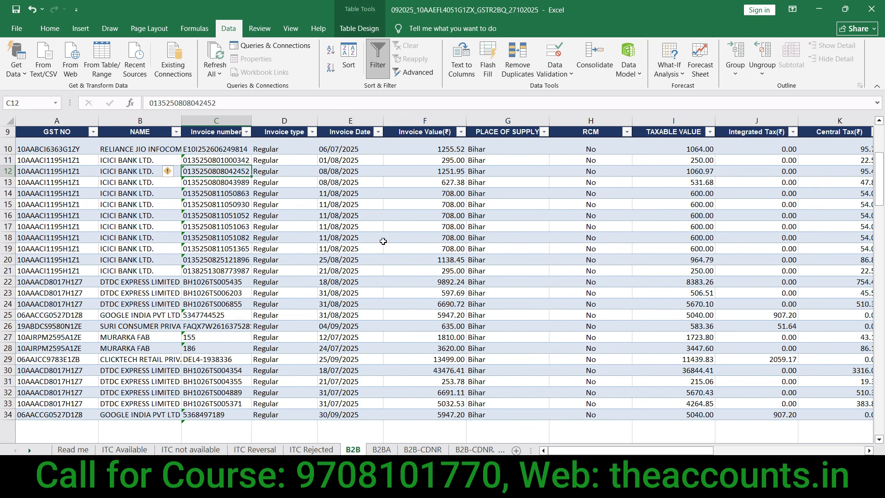
{"action": "left_click", "coordinate": [271, 203]}
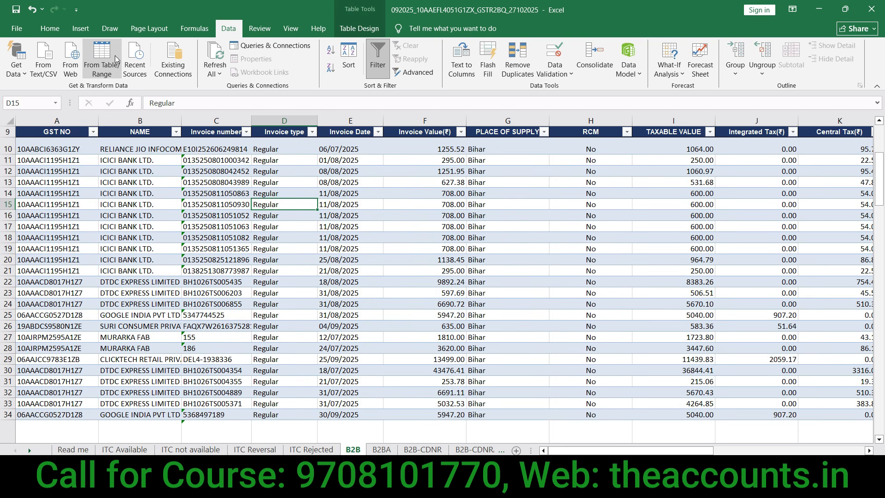
{"action": "left_click", "coordinate": [81, 28]}
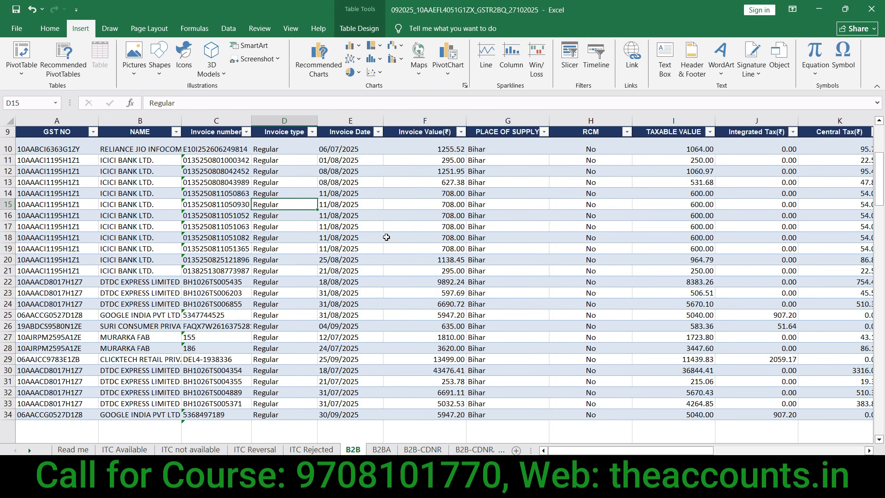
Step: Insert a slicer for Table1 on the GST NO column
{"action": "left_click", "coordinate": [570, 59]}
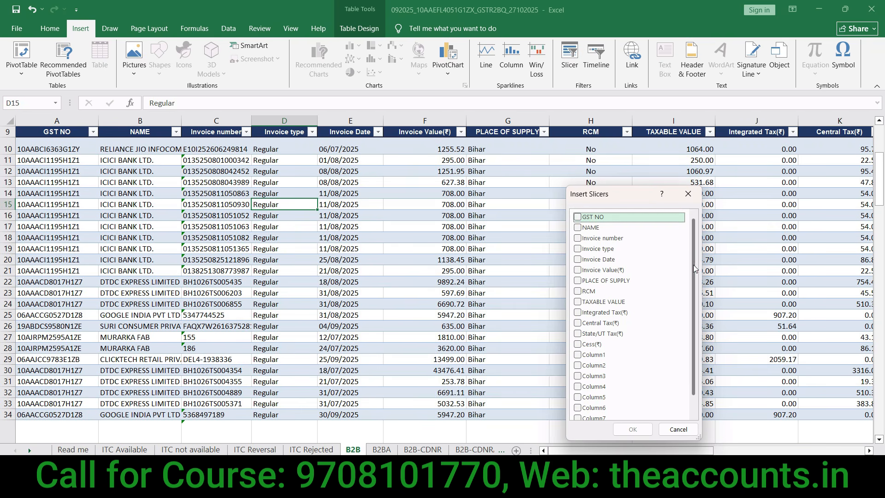
{"action": "scroll", "coordinate": [695, 324], "scroll_direction": "down", "scroll_amount": 1}
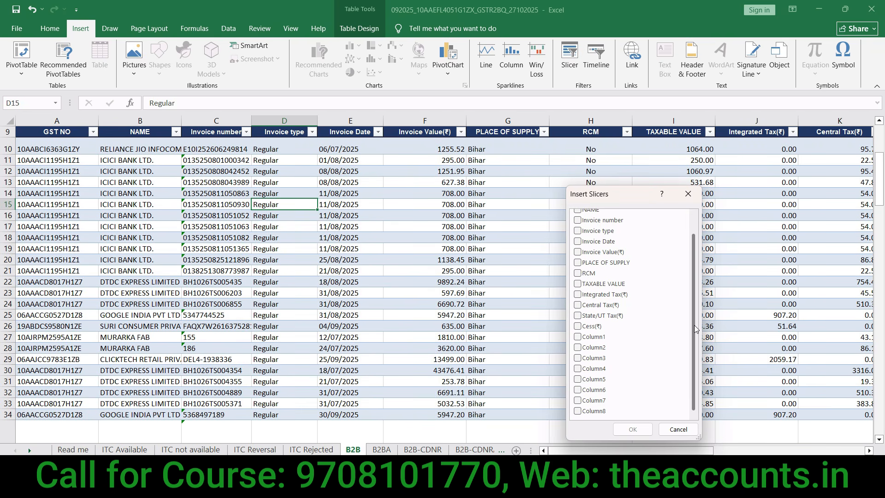
{"action": "scroll", "coordinate": [694, 268], "scroll_direction": "up", "scroll_amount": 1}
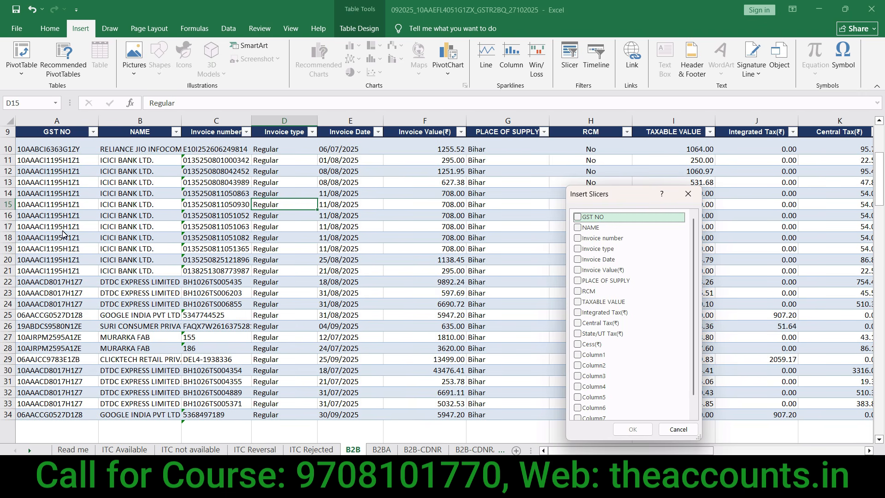
{"action": "key", "text": "space"}
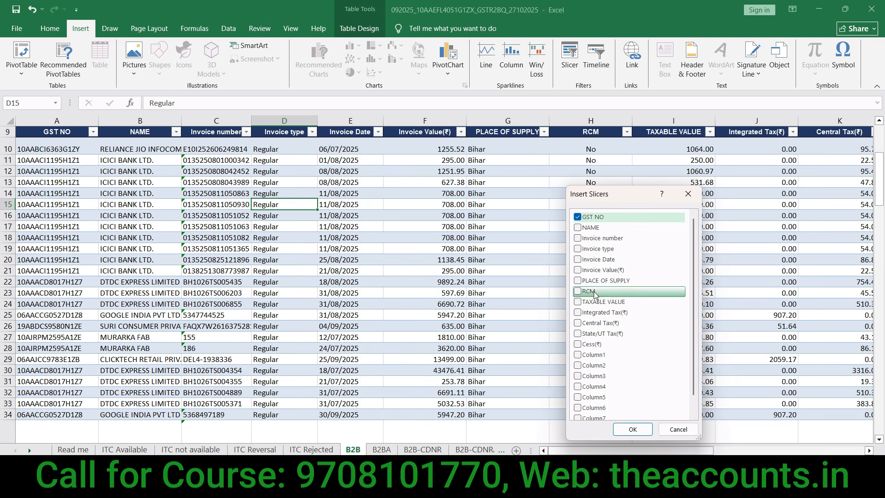
{"action": "left_click", "coordinate": [629, 430]}
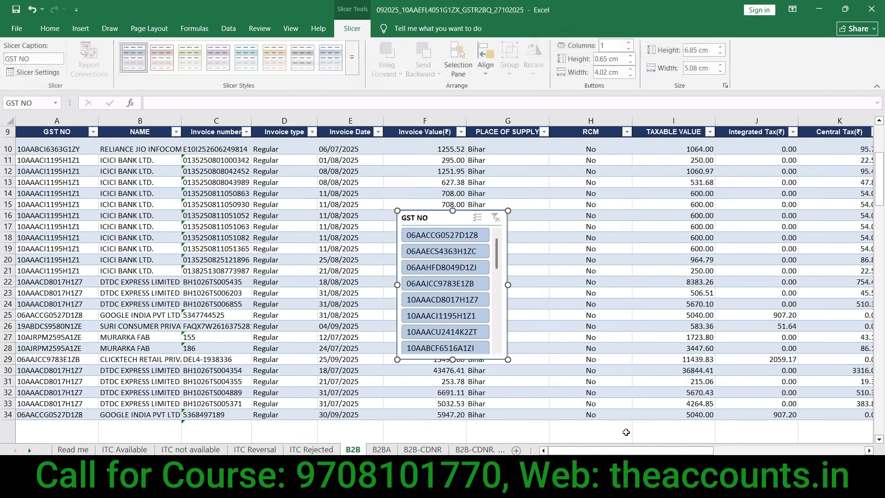
{"action": "left_click_drag", "start_coordinate": [497, 257], "coordinate": [501, 348]}
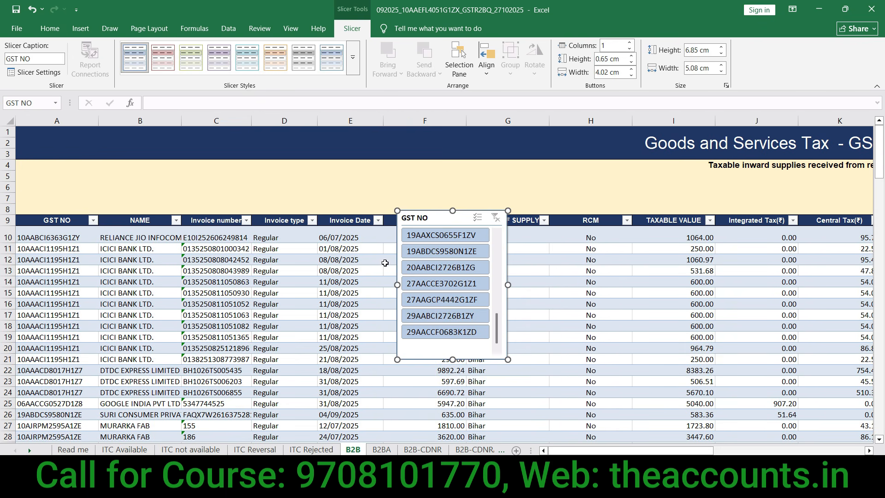
{"action": "left_click", "coordinate": [441, 240]}
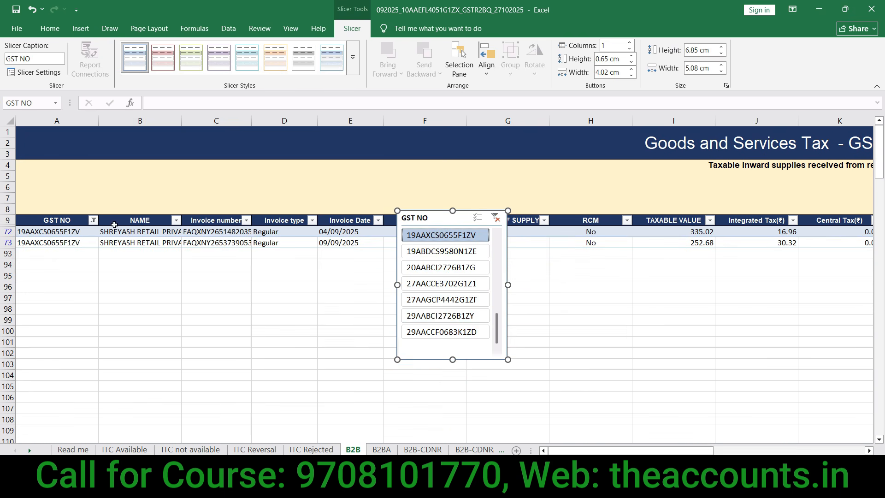
{"action": "left_click", "coordinate": [440, 252]}
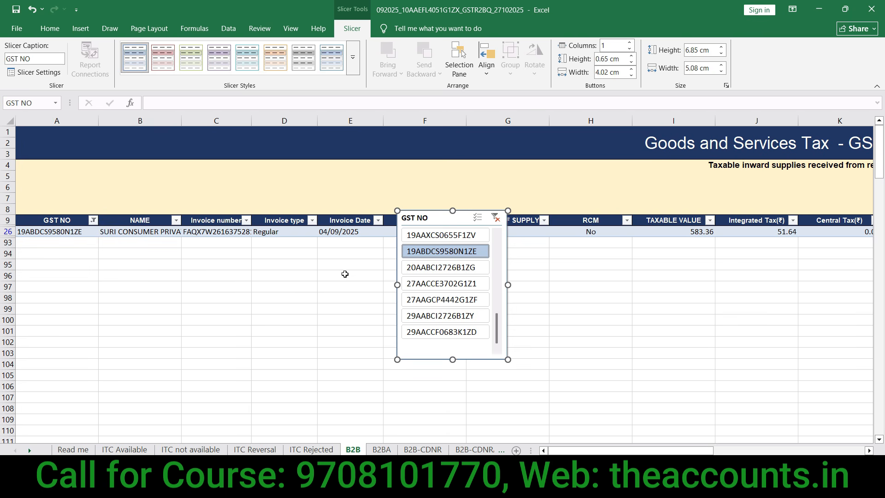
{"action": "left_click", "coordinate": [436, 270]}
{"action": "left_click", "coordinate": [437, 284]}
{"action": "left_click", "coordinate": [438, 301]}
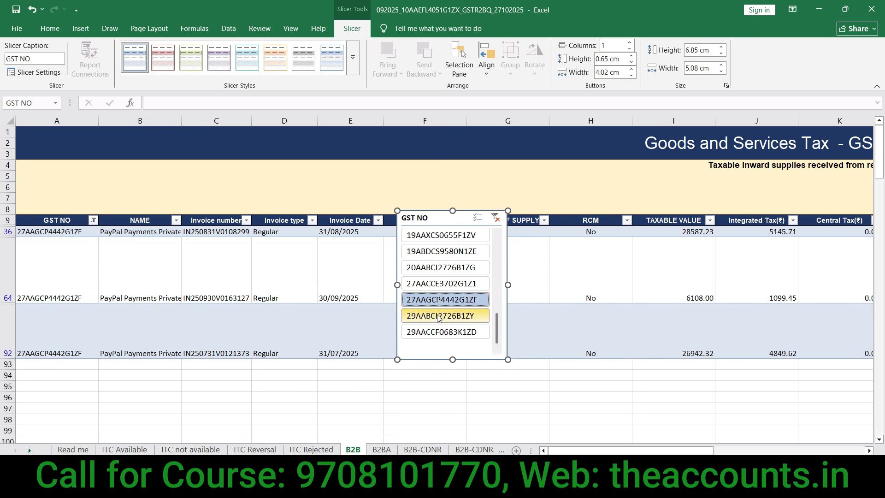
{"action": "left_click", "coordinate": [438, 316]}
{"action": "left_click", "coordinate": [438, 331]}
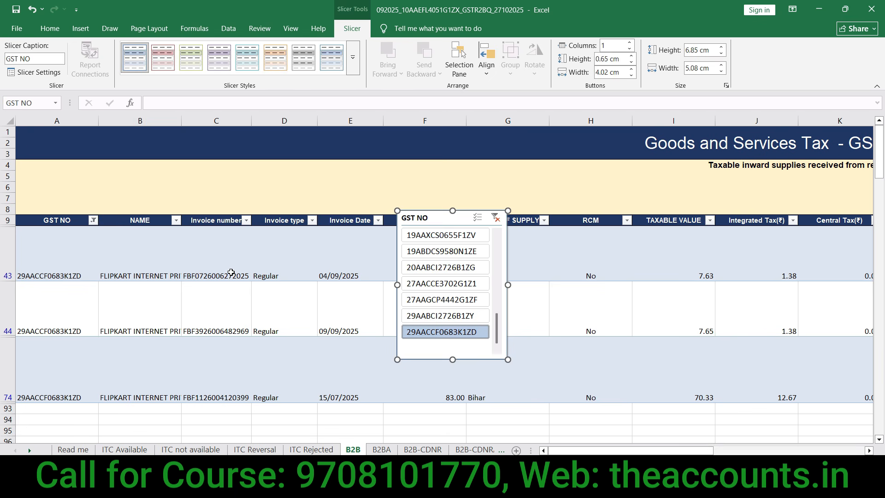
{"action": "left_click_drag", "start_coordinate": [373, 234], "coordinate": [482, 258]}
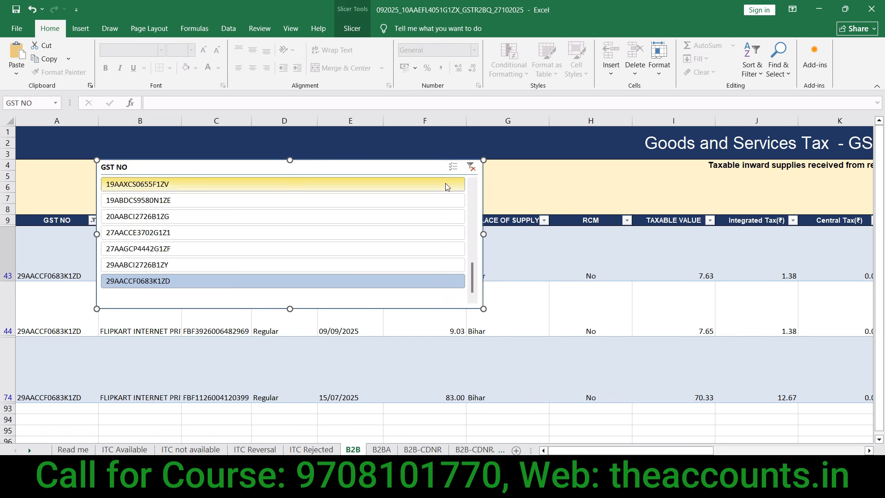
{"action": "left_click", "coordinate": [292, 230]}
{"action": "left_click", "coordinate": [350, 29]}
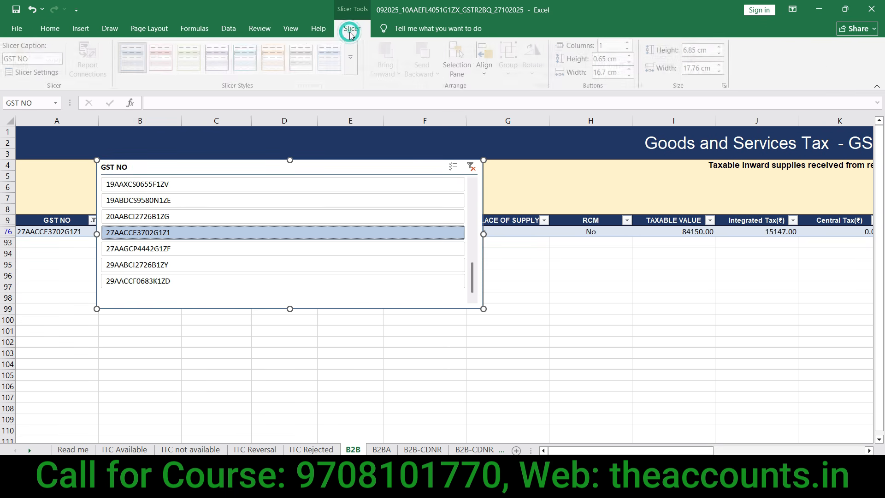
{"action": "left_click", "coordinate": [629, 44]}
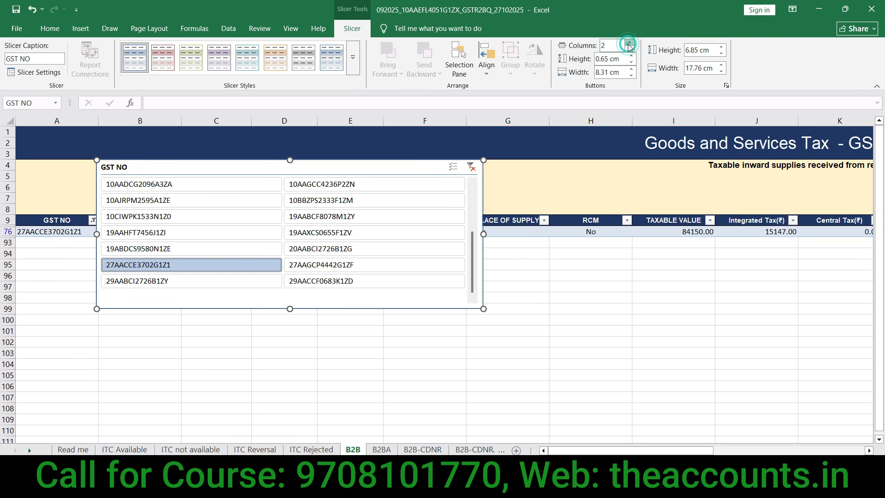
{"action": "left_click", "coordinate": [629, 44]}
{"action": "left_click", "coordinate": [629, 43]}
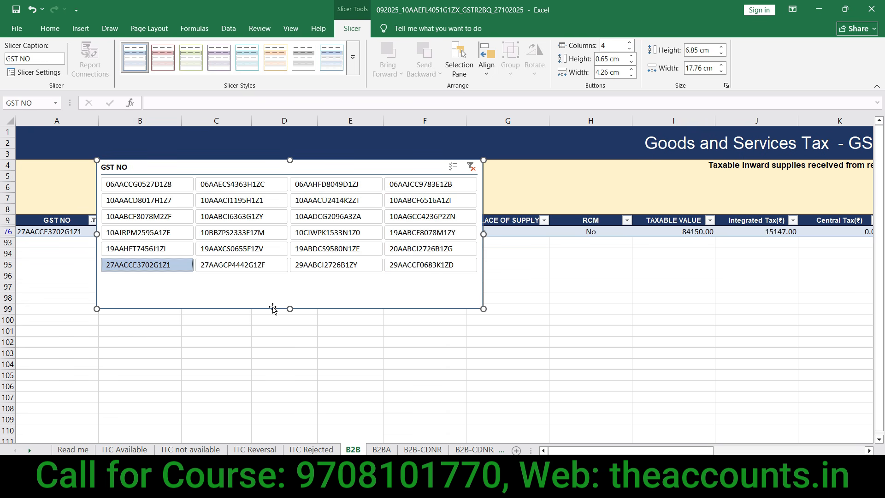
Step: Shrink the slicer to 3.9 × 11.92 cm and move it into the banner above the table
{"action": "left_click_drag", "start_coordinate": [483, 309], "coordinate": [357, 244]}
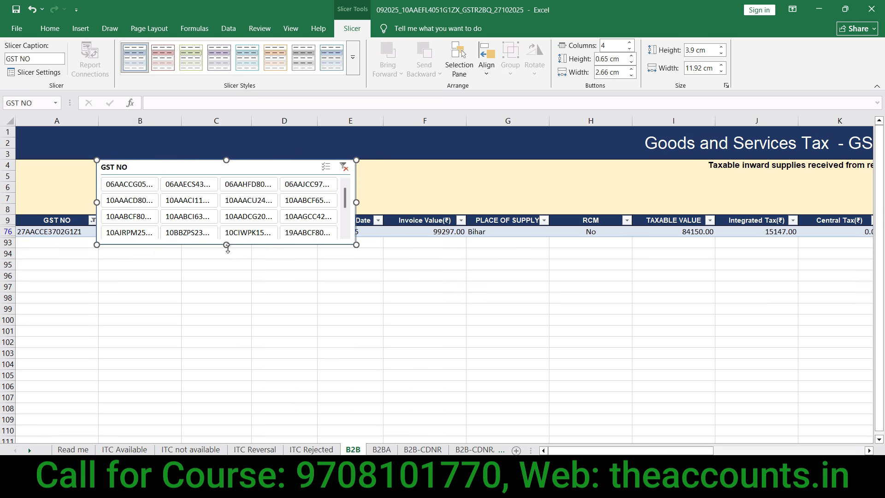
{"action": "left_click", "coordinate": [375, 306]}
{"action": "left_click_drag", "start_coordinate": [292, 168], "coordinate": [448, 138]}
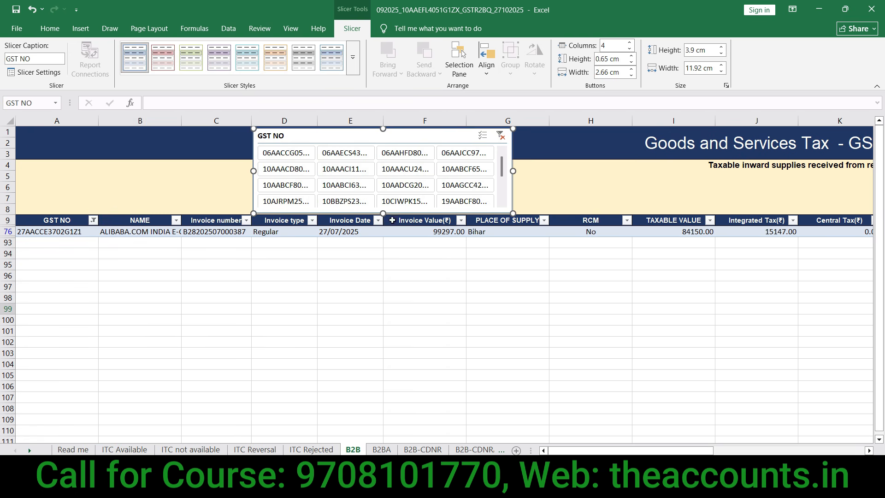
{"action": "left_click", "coordinate": [290, 156]}
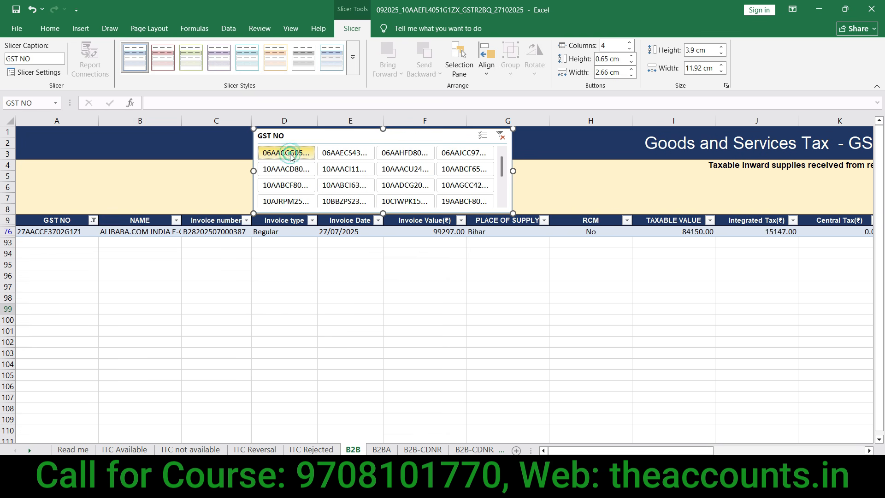
{"action": "left_click", "coordinate": [353, 185]}
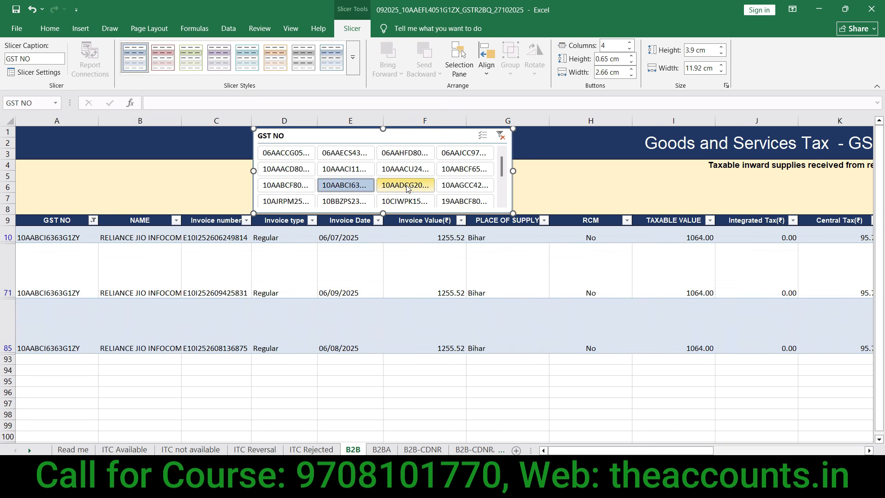
{"action": "left_click", "coordinate": [406, 187]}
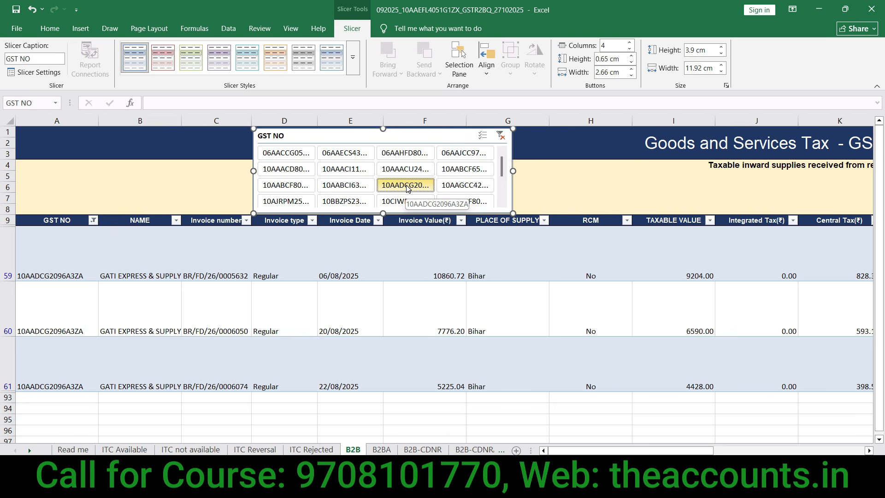
Step: Check the GSTIN in A59 and the invoice value in F59, then pick the blank cell below TAXABLE VALUE
{"action": "left_click", "coordinate": [78, 265]}
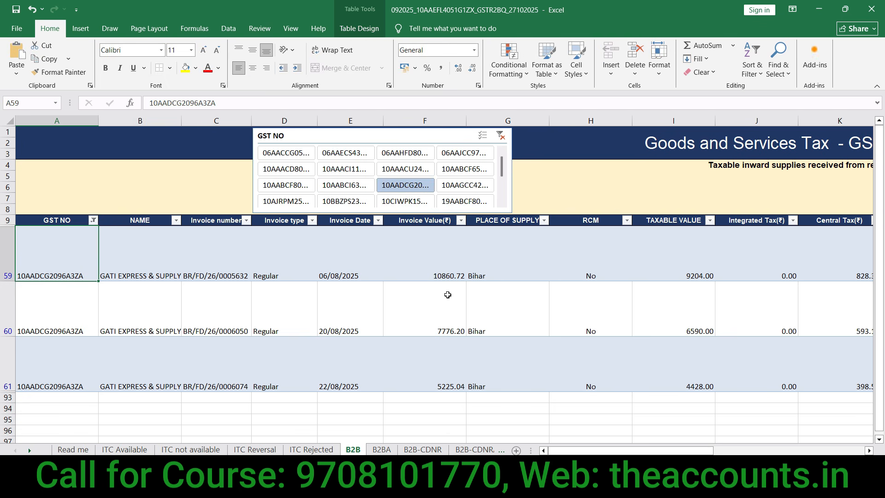
{"action": "left_click", "coordinate": [437, 274]}
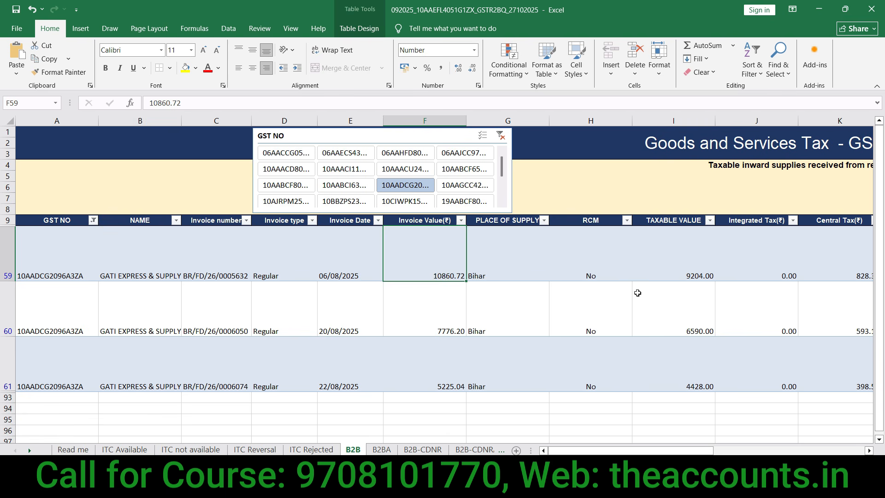
{"action": "left_click", "coordinate": [686, 223]}
{"action": "left_click", "coordinate": [687, 401]}
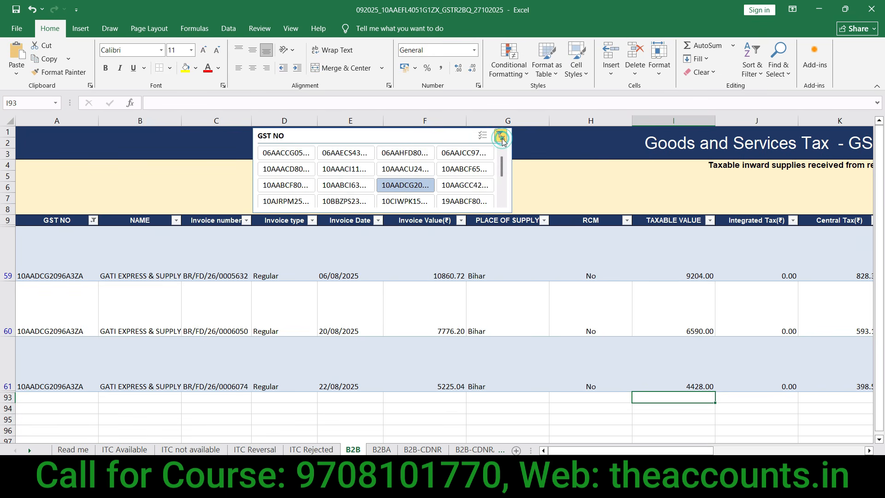
Step: Clear the GST NO slicer filter and go to blank cell I93 below the last TAXABLE VALUE row
{"action": "left_click", "coordinate": [502, 138]}
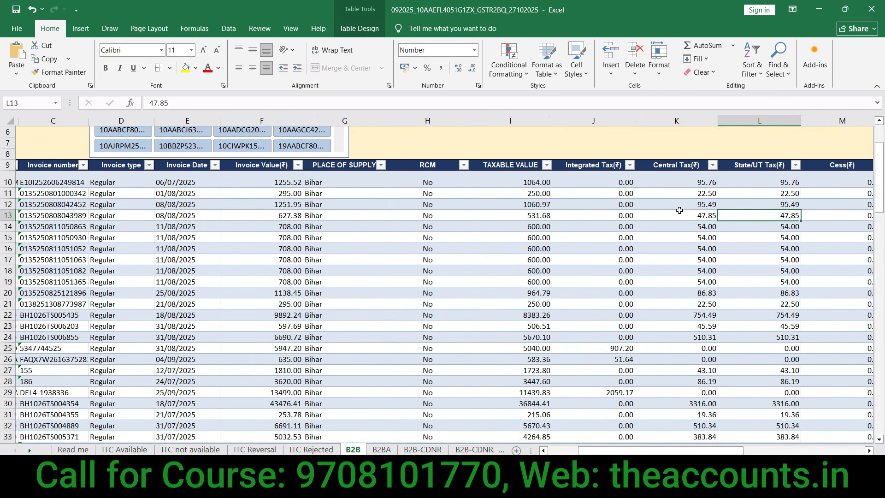
{"action": "key", "text": "Left"}
{"action": "key", "text": "Left"}
{"action": "key", "text": "Left"}
{"action": "key", "text": "Left"}
{"action": "key", "text": "Right"}
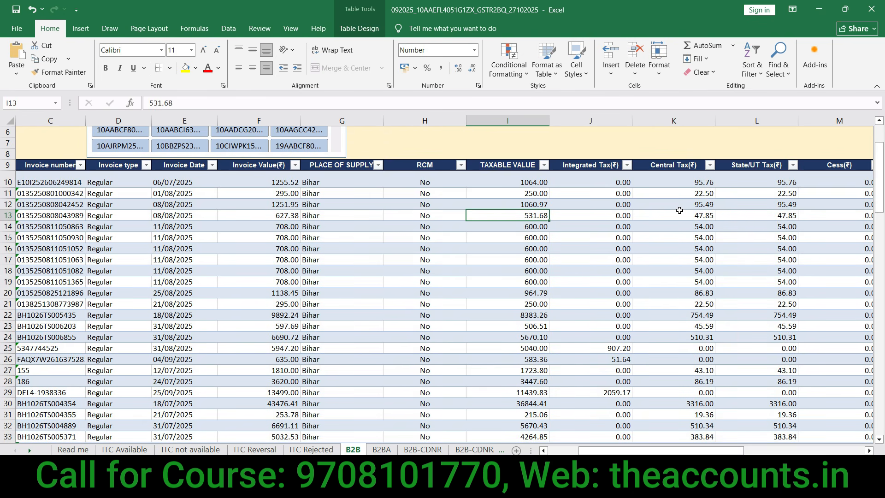
{"action": "key", "text": "ctrl+Down"}
{"action": "key", "text": "Down"}
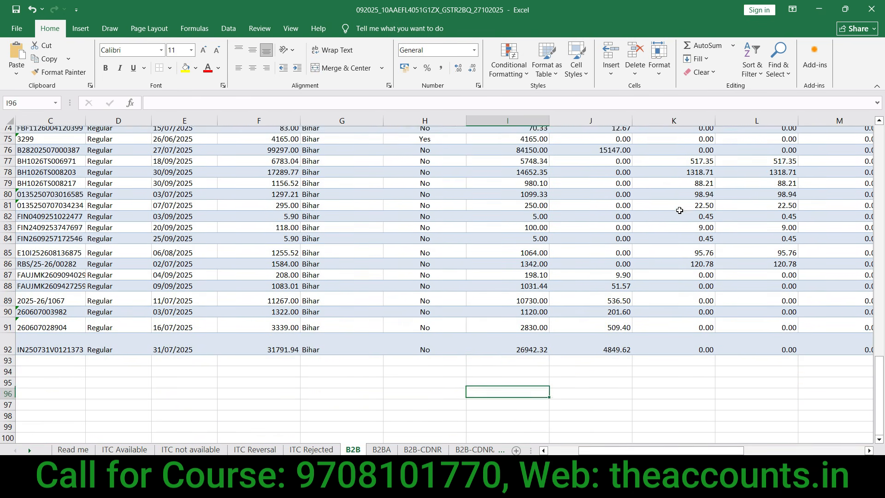
{"action": "key", "text": "Down"}
{"action": "key", "text": "Up"}
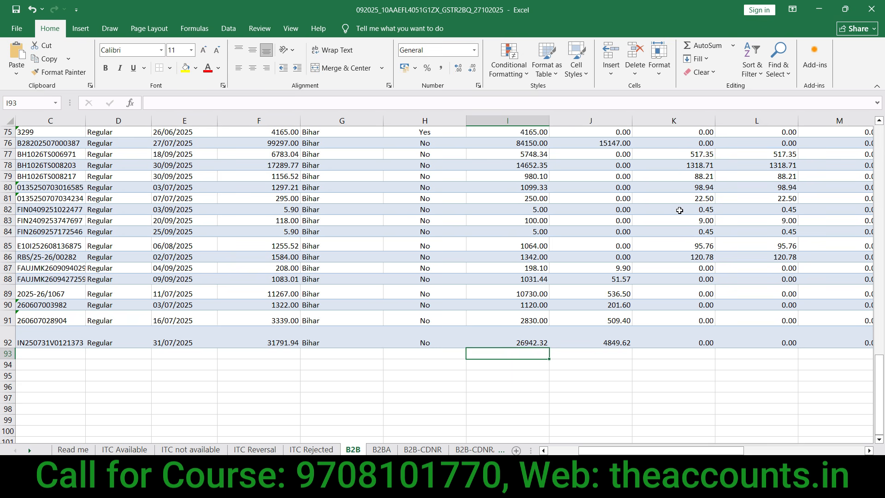
Step: Enter =SUBTOTAL(9, …) over the TAXABLE VALUE data rows in I93, giving 511581.16
{"action": "scroll", "coordinate": [534, 362], "scroll_direction": "up", "scroll_amount": 5, "text": "ctrl"}
{"action": "type", "text": "=SUBTO"}
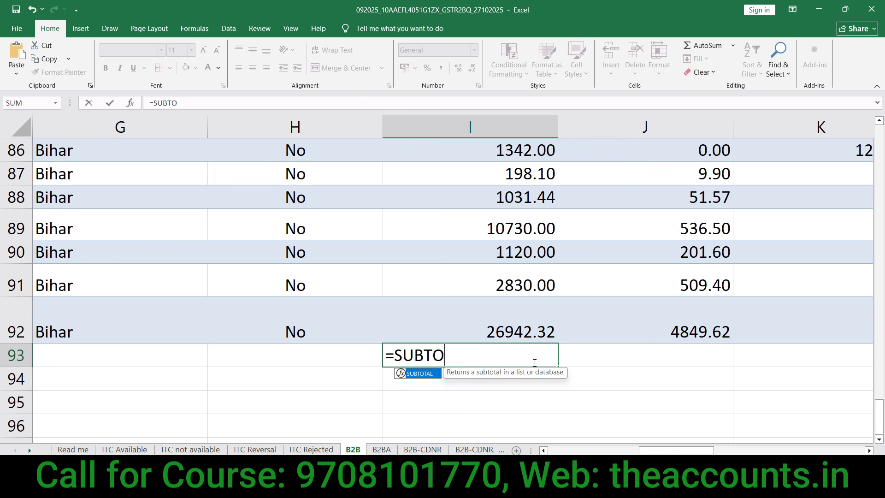
{"action": "key", "text": "Tab"}
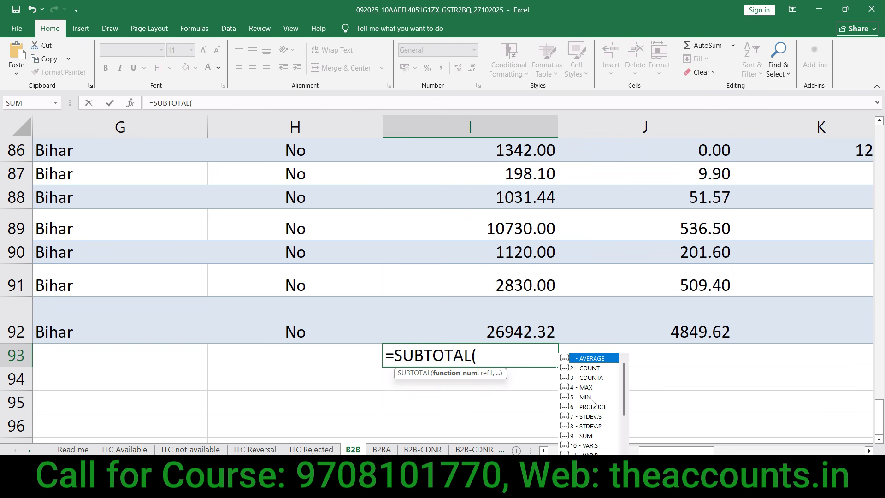
{"action": "double_click", "coordinate": [588, 436]}
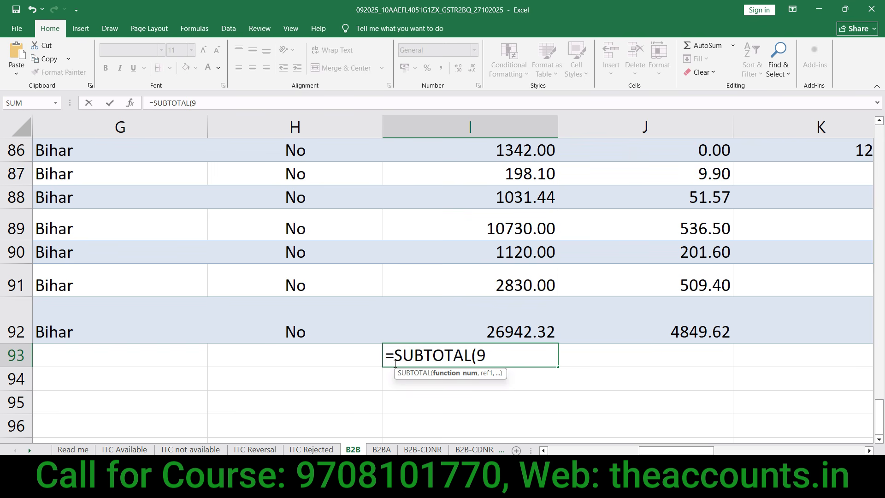
{"action": "type", "text": ","}
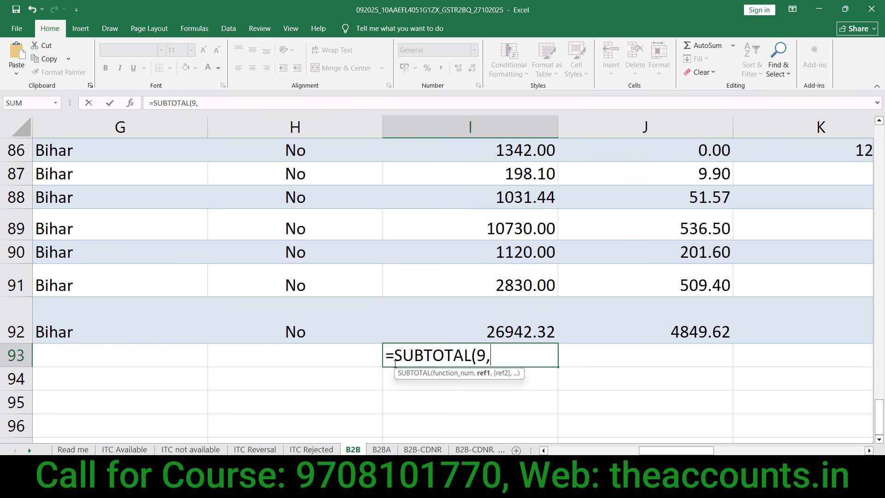
{"action": "left_click", "coordinate": [502, 327]}
{"action": "key", "text": "ctrl+shift+Up"}
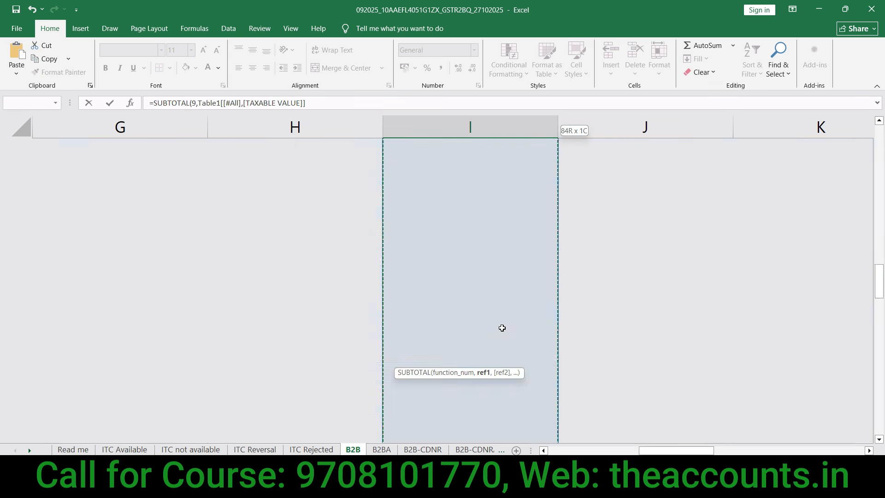
{"action": "key", "text": "shift+Down"}
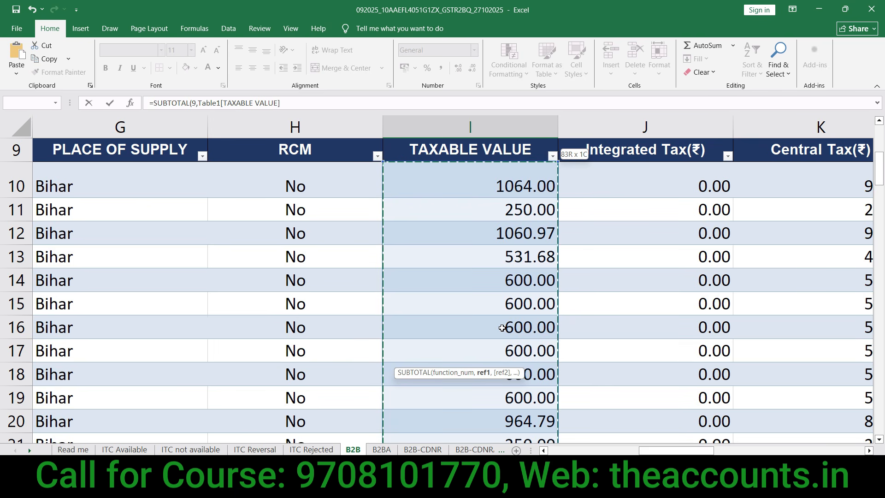
{"action": "key", "text": "Return"}
Step: Fill the SUBTOTAL formula across to column L for the tax totals, then return to the table's top-left
{"action": "left_click", "coordinate": [517, 384]}
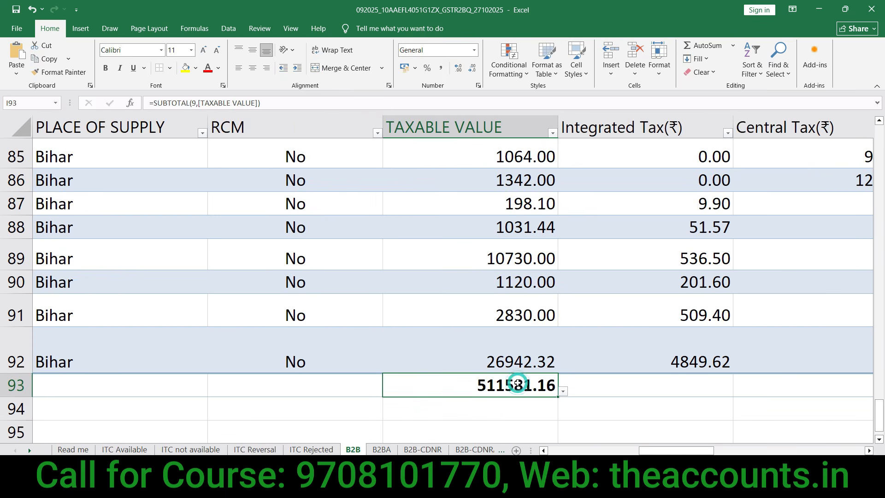
{"action": "scroll", "coordinate": [517, 384], "scroll_direction": "down", "scroll_amount": 4}
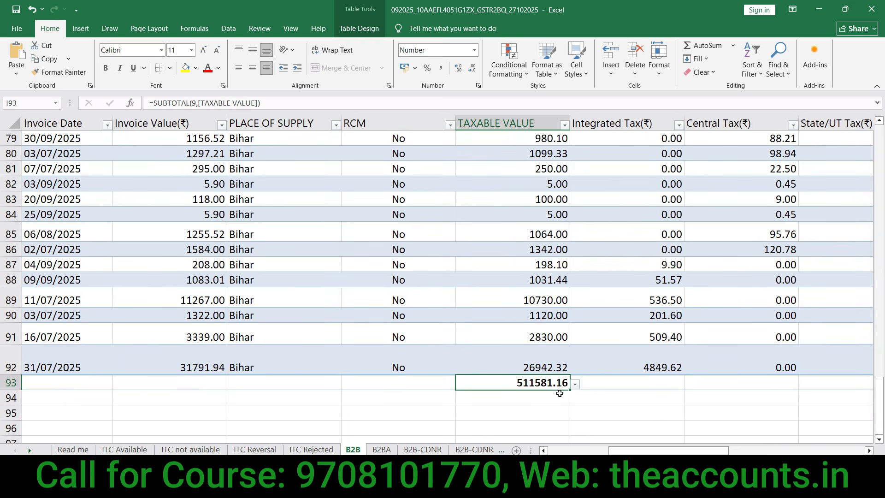
{"action": "left_click_drag", "start_coordinate": [570, 391], "coordinate": [687, 381]}
{"action": "left_click_drag", "start_coordinate": [821, 383], "coordinate": [859, 388]}
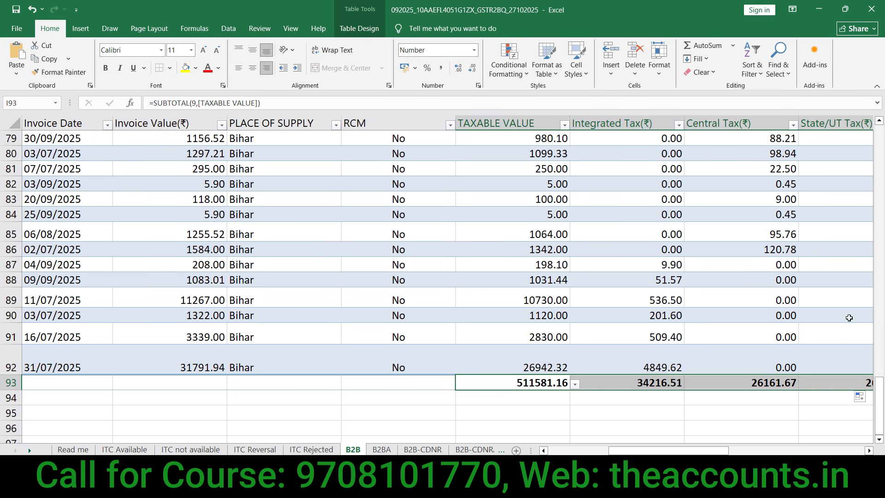
{"action": "left_click", "coordinate": [834, 384]}
{"action": "key", "text": "Right"}
{"action": "key", "text": "Right"}
{"action": "key", "text": "Left"}
{"action": "key", "text": "Left"}
{"action": "key", "text": "Left"}
{"action": "key", "text": "Left"}
{"action": "key", "text": "Left"}
{"action": "key", "text": "Left"}
{"action": "key", "text": "Left"}
{"action": "key", "text": "Left"}
{"action": "key", "text": "Left"}
{"action": "key", "text": "Left"}
{"action": "key", "text": "Left"}
{"action": "key", "text": "Left"}
{"action": "key", "text": "Left"}
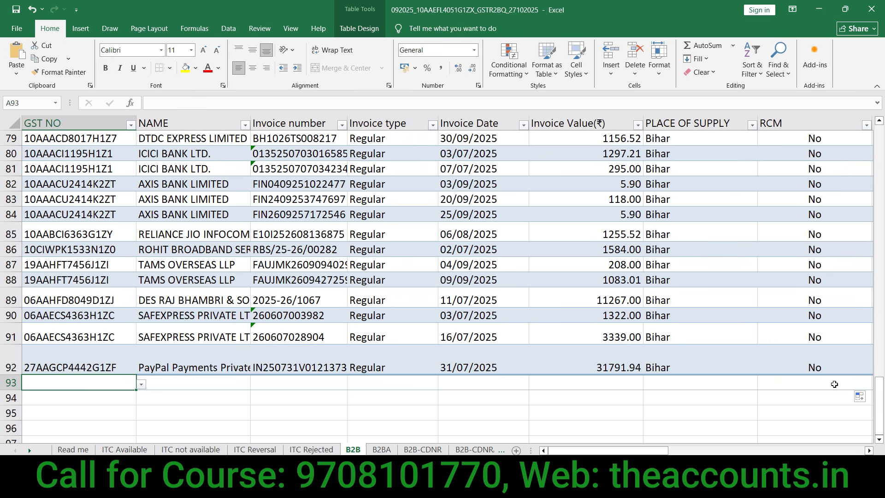
{"action": "scroll", "coordinate": [883, 343], "scroll_direction": "down", "scroll_amount": 5}
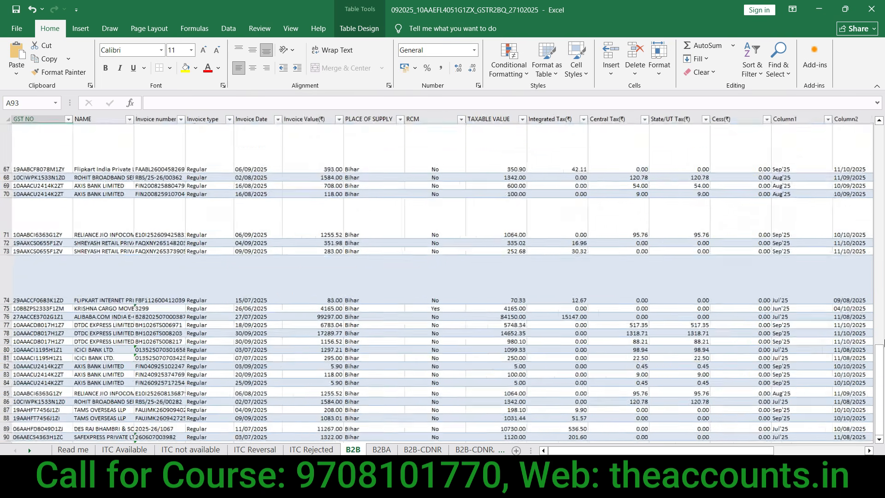
{"action": "left_click", "coordinate": [412, 302]}
{"action": "scroll", "coordinate": [323, 298], "scroll_direction": "up", "scroll_amount": 2}
{"action": "key", "text": "ctrl+Left"}
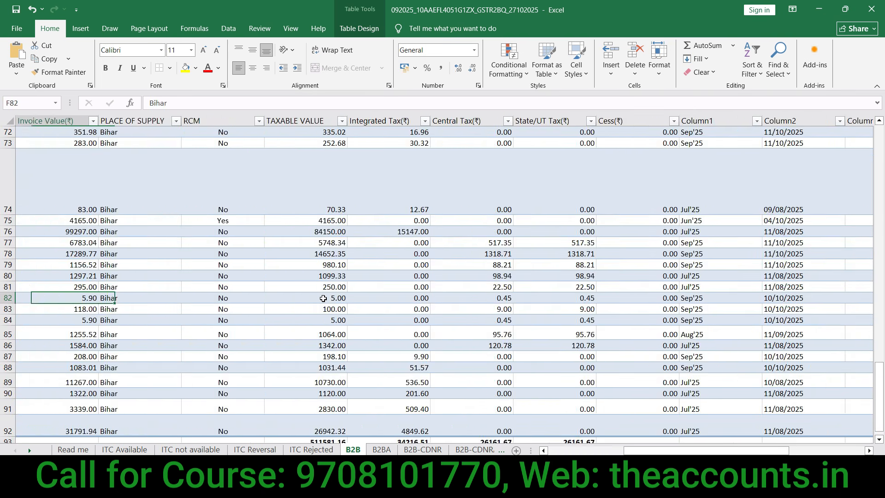
{"action": "key", "text": "ctrl+Up"}
{"action": "key", "text": "ctrl+Up"}
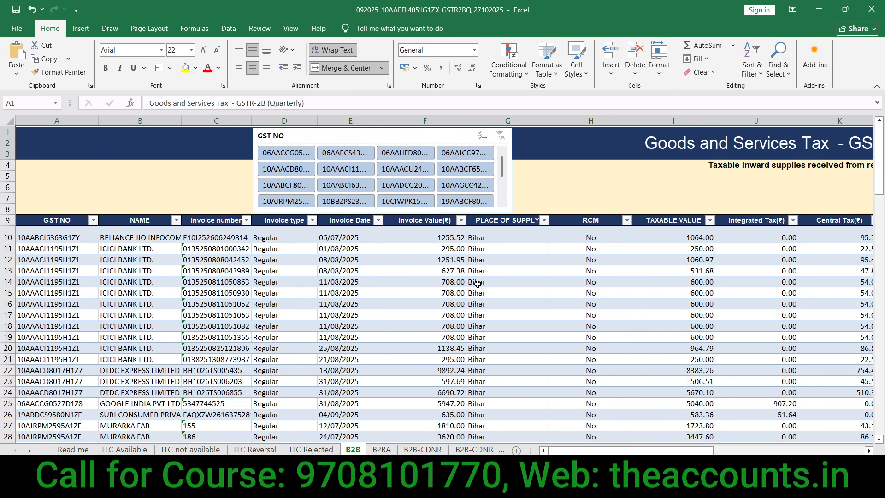
Step: Filter to GOOGLE INDIA and compare its selected taxable values' sum with the SUBTOTAL row
{"action": "left_click", "coordinate": [301, 154]}
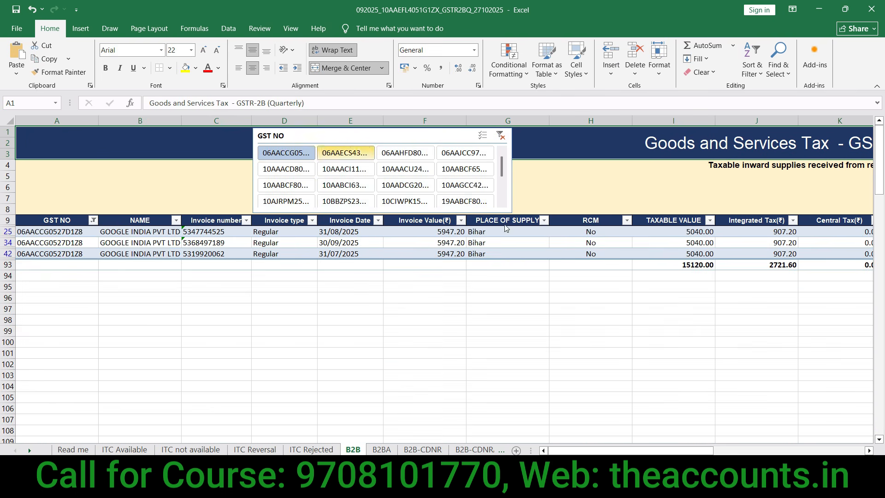
{"action": "left_click_drag", "start_coordinate": [682, 273], "coordinate": [704, 254]}
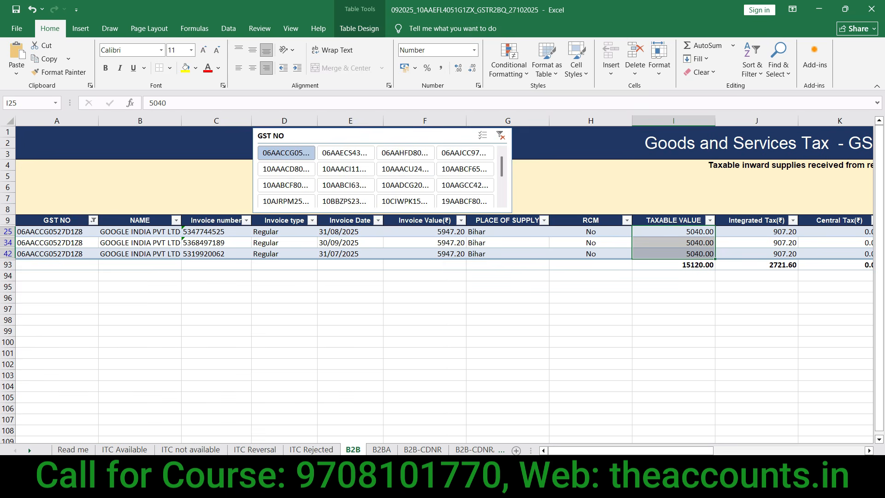
{"action": "key", "text": "ctrl+1"}
{"action": "left_click", "coordinate": [693, 445]}
{"action": "left_click_drag", "start_coordinate": [721, 390], "coordinate": [695, 288]}
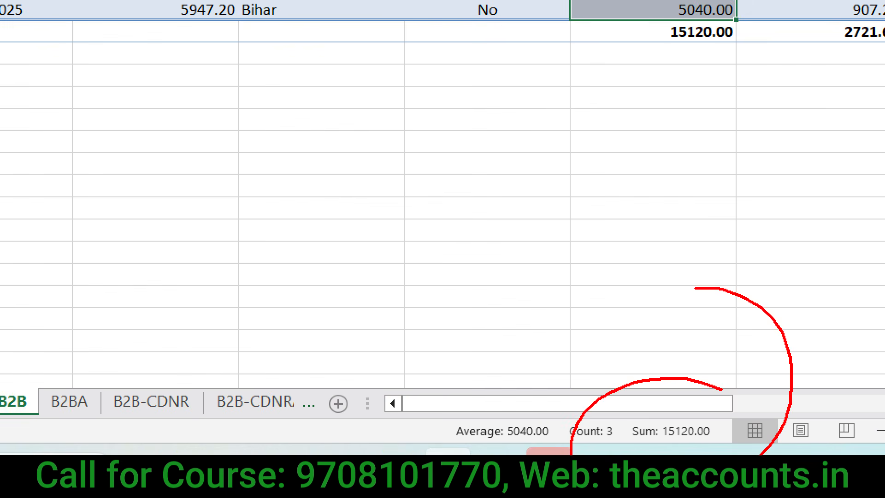
{"action": "key", "text": "Escape"}
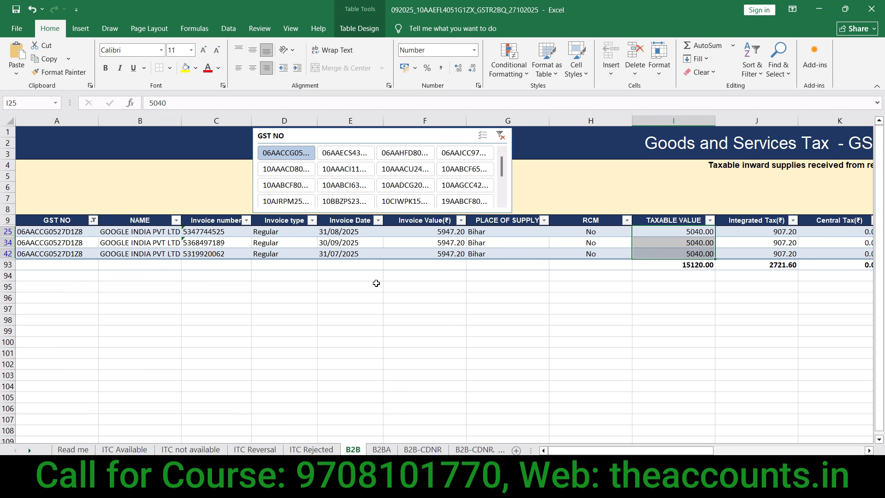
Step: Filter to SAFEXPRESS and inspect the TAXABLE VALUE and Integrated Tax total formulas
{"action": "left_click", "coordinate": [343, 153]}
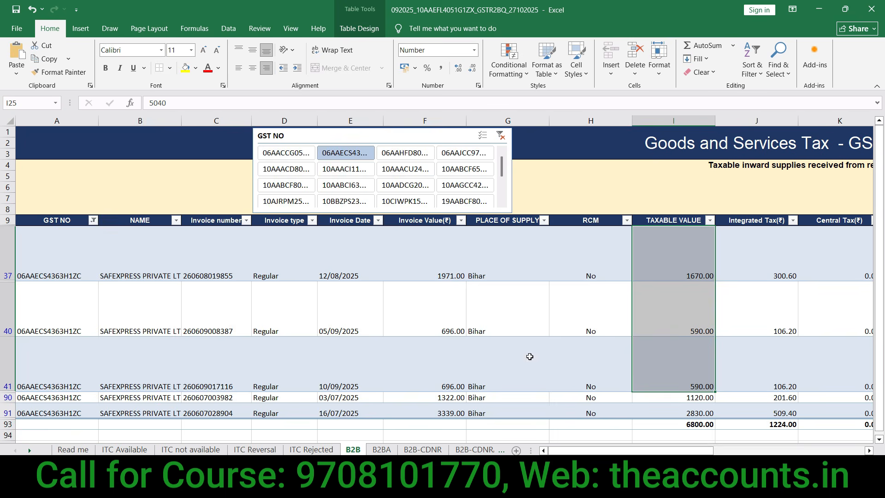
{"action": "left_click", "coordinate": [699, 425]}
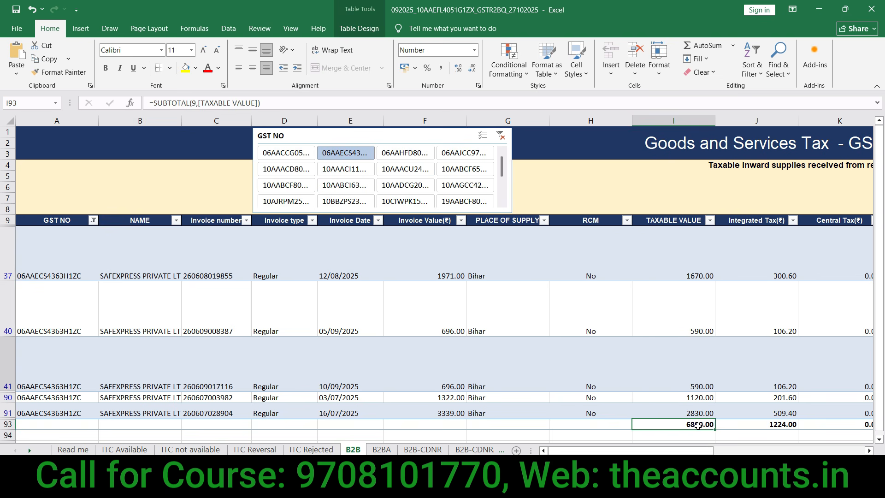
{"action": "left_click", "coordinate": [771, 424]}
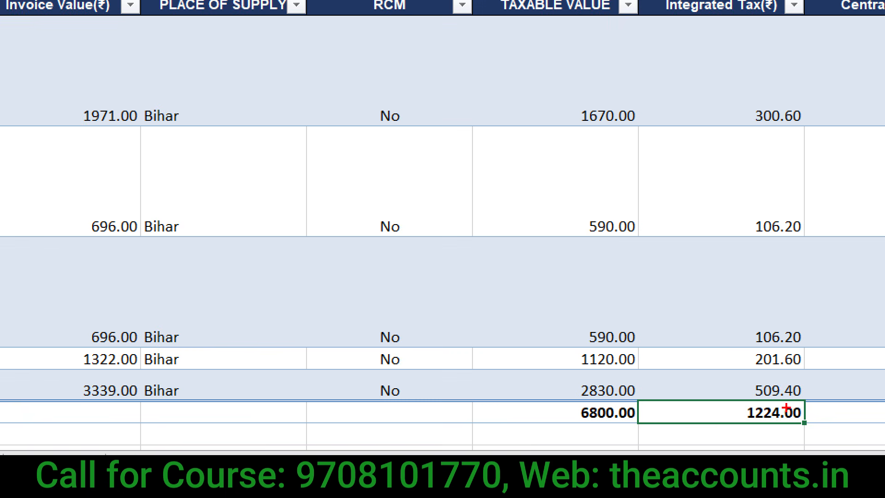
{"action": "mouse_move", "coordinate": [787, 413]}
{"action": "left_mouse_down"}
{"action": "mouse_move", "coordinate": [759, 409]}
{"action": "mouse_move", "coordinate": [792, 392]}
{"action": "left_mouse_up"}
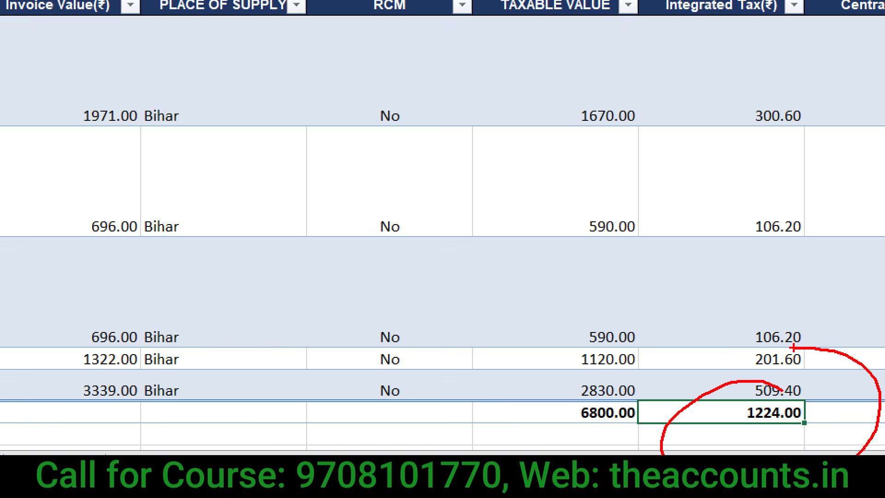
{"action": "key", "text": "Escape"}
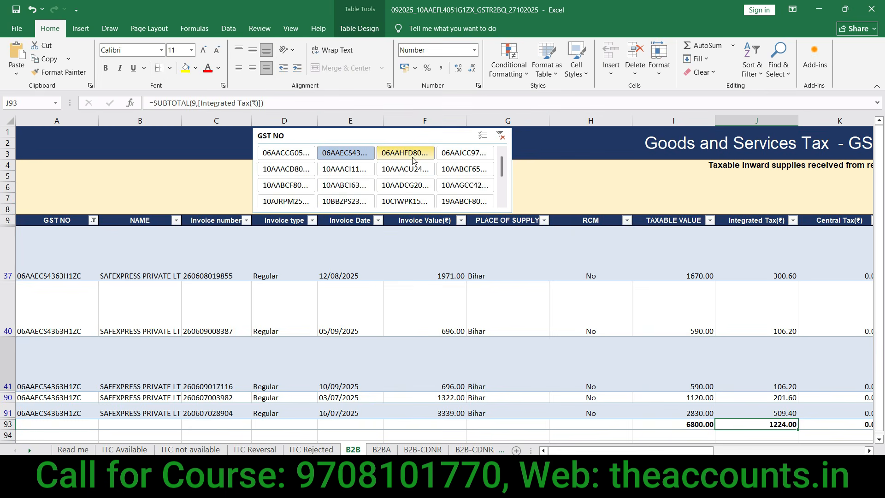
Step: Cycle through CLICKTECH, FEDEX and RELIANCE JIO, finishing on GATI EXPRESS with 20222.00 taxable value
{"action": "left_click", "coordinate": [413, 159]}
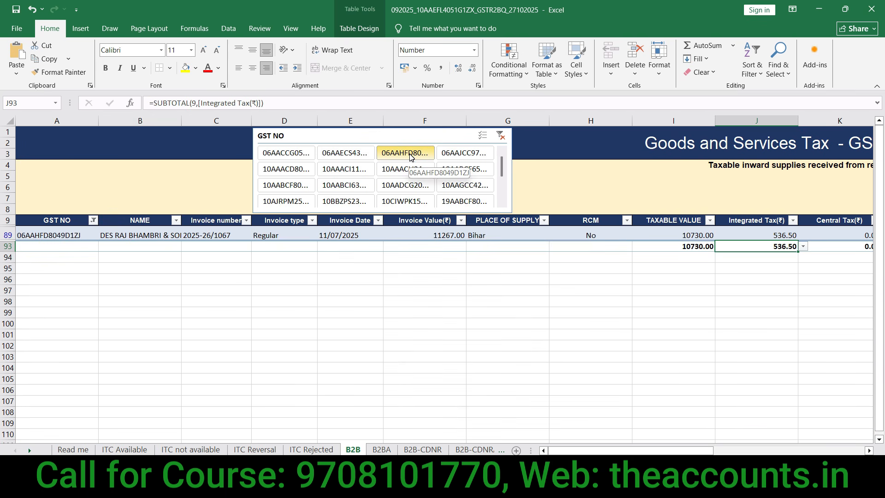
{"action": "left_click", "coordinate": [446, 156]}
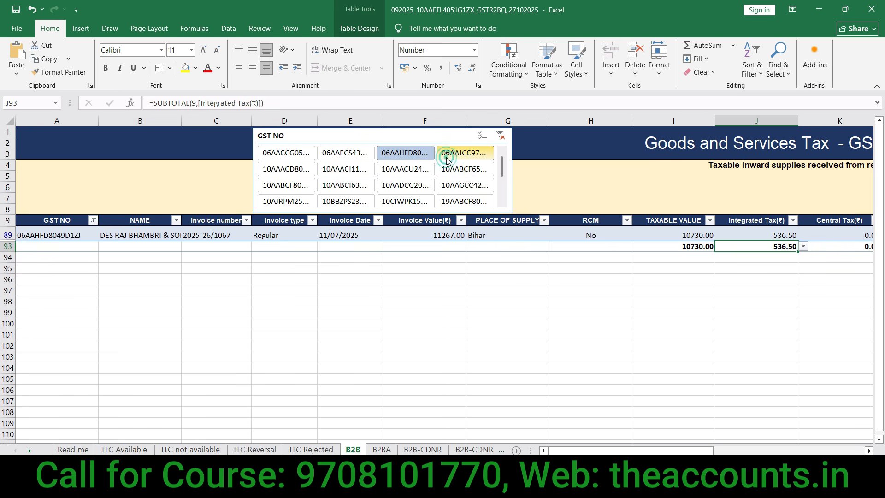
{"action": "left_click", "coordinate": [456, 170]}
{"action": "left_click", "coordinate": [406, 186]}
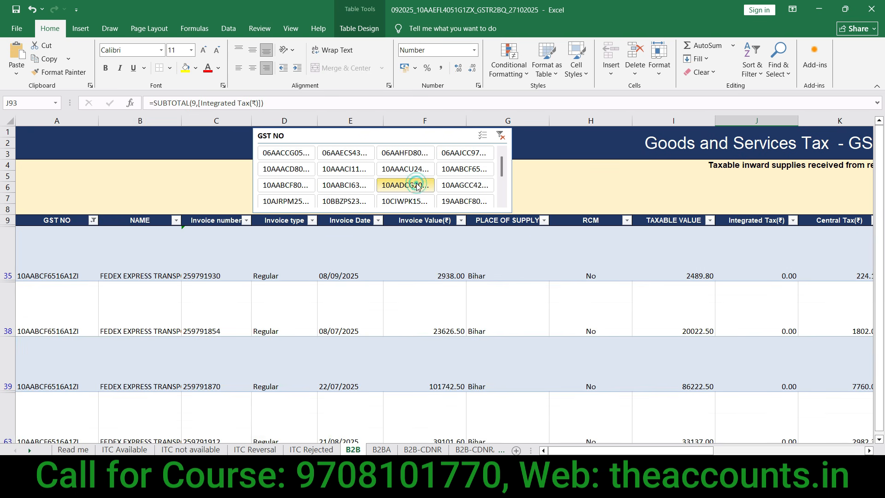
{"action": "left_click", "coordinate": [357, 186]}
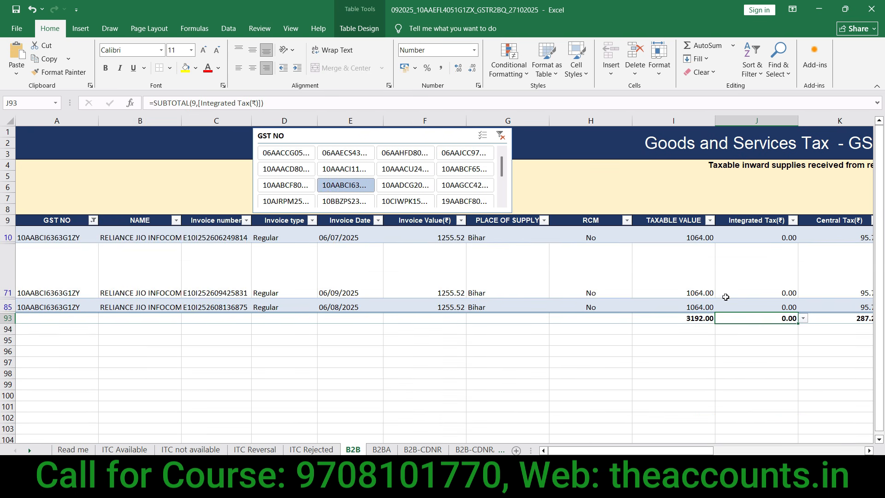
{"action": "key", "text": "ctrl+a"}
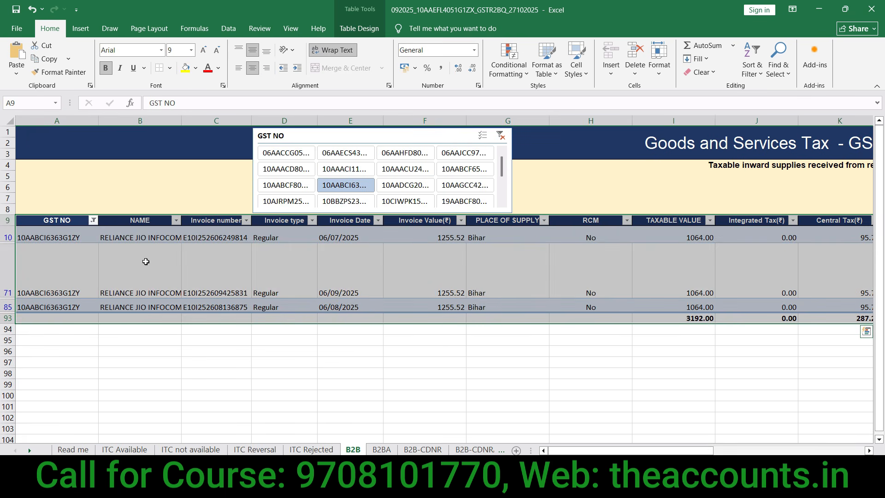
{"action": "left_click", "coordinate": [130, 259]}
{"action": "key", "text": "ctrl+z"}
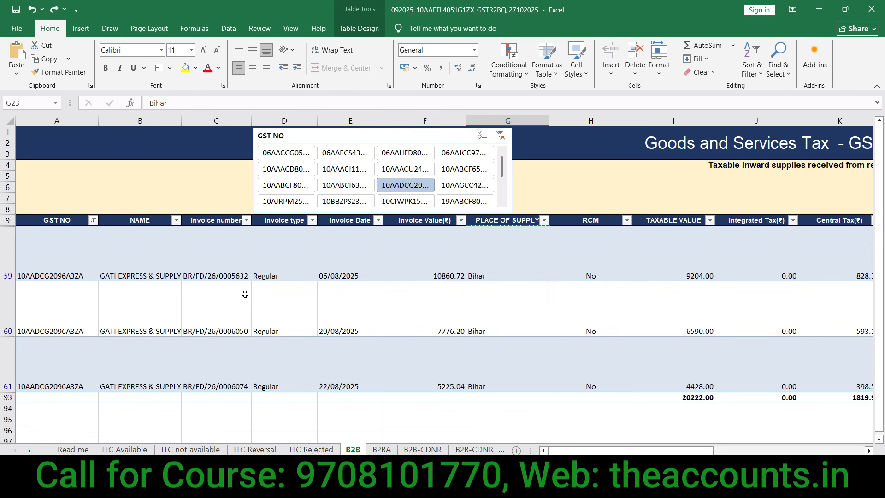